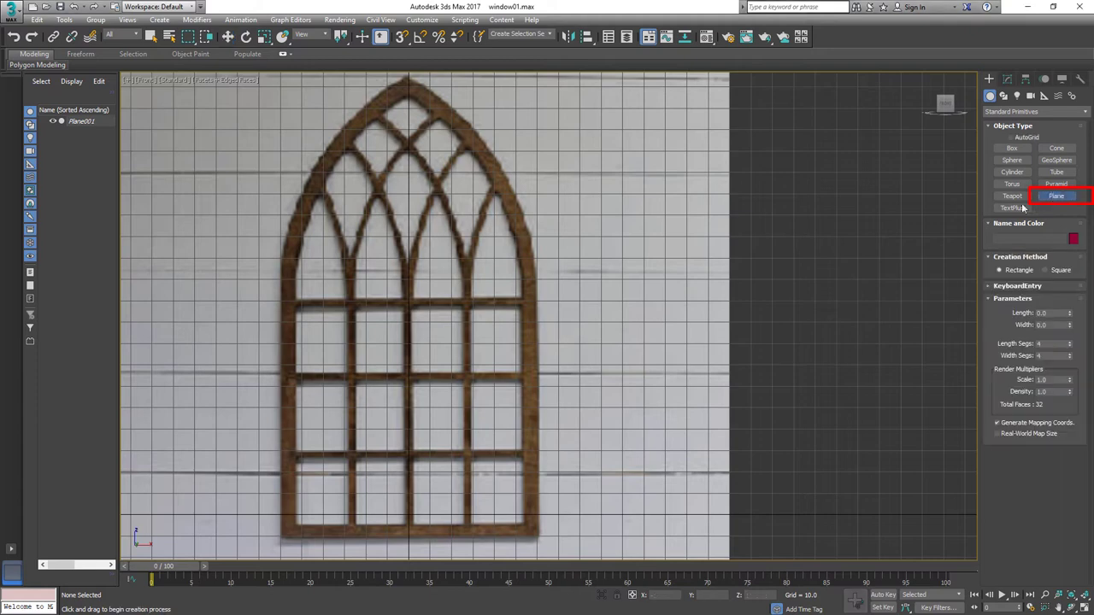
Step: Draw a see-through plane over the lower-left window panel with 7 length and 5 width segments
{"action": "left_click_drag", "start_coordinate": [282, 300], "coordinate": [409, 539]}
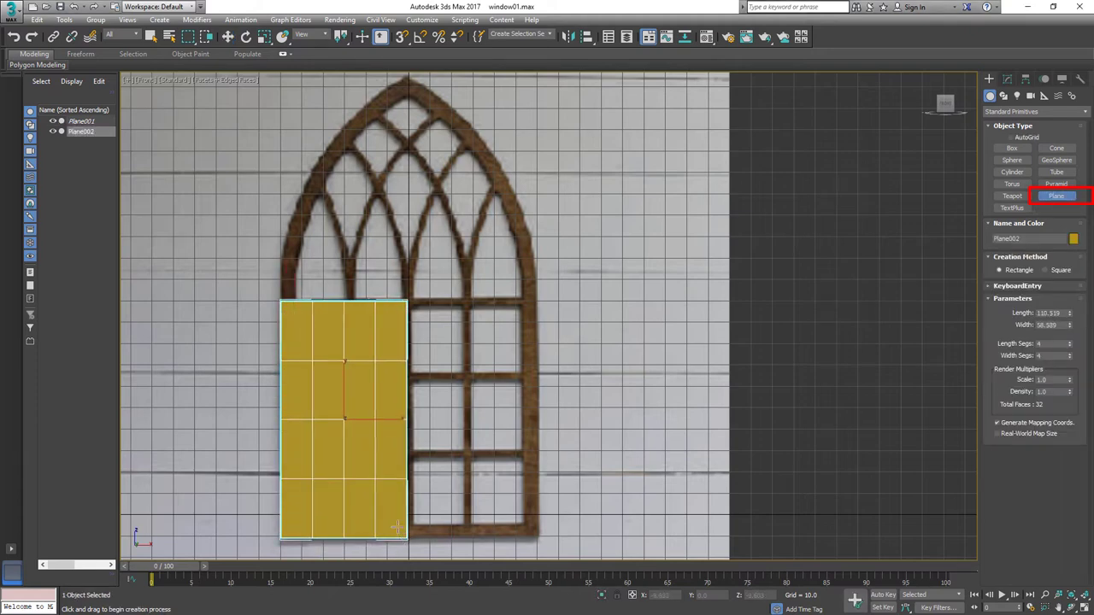
{"action": "right_click", "coordinate": [383, 489]}
{"action": "key", "text": "alt+x"}
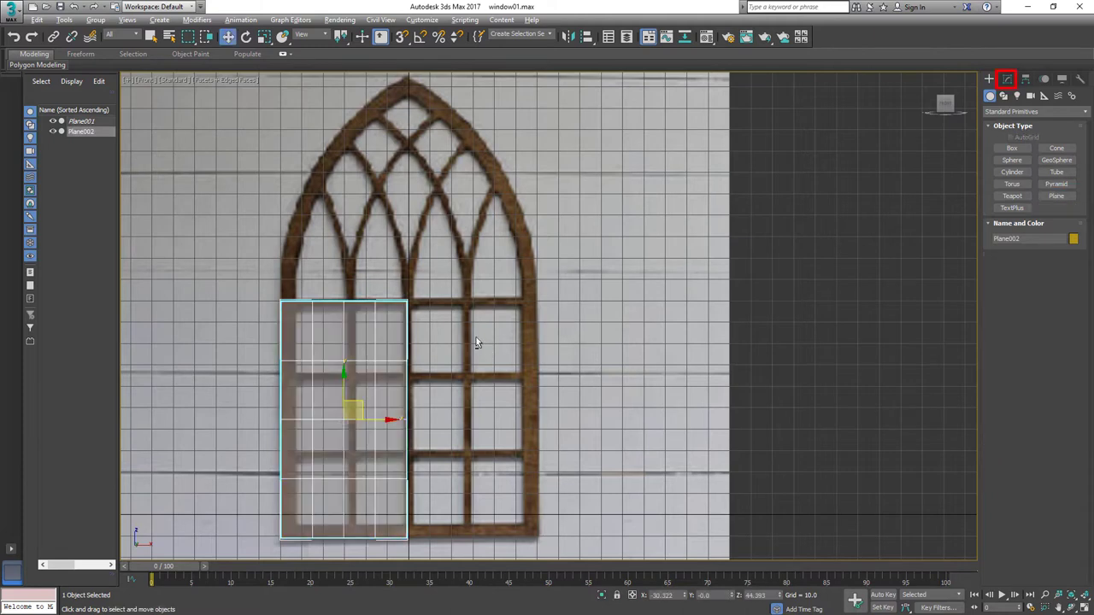
{"action": "left_click", "coordinate": [1007, 79]}
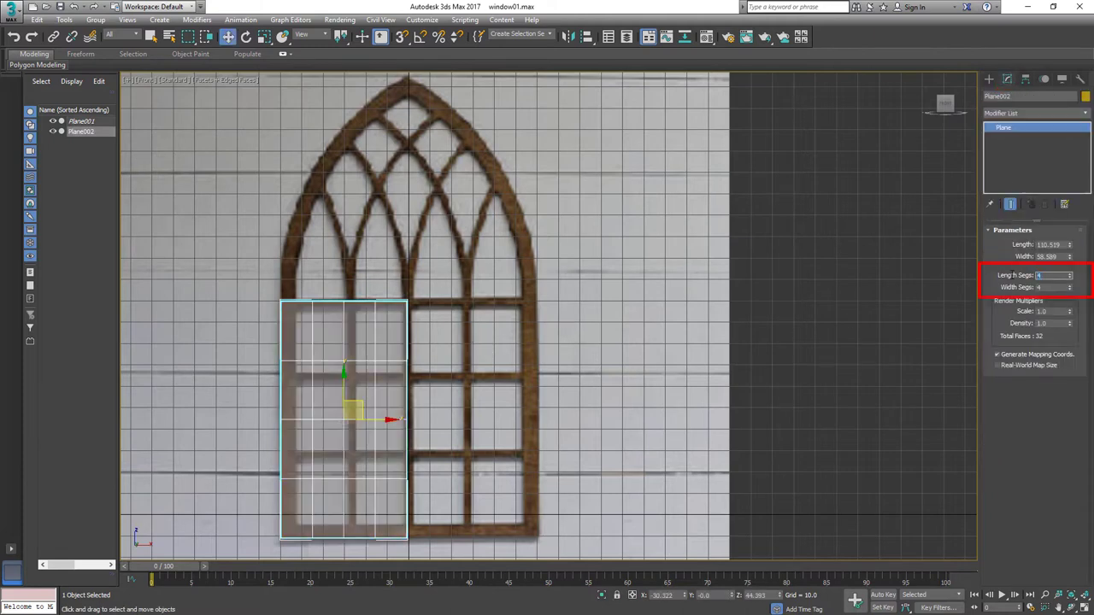
{"action": "left_click", "coordinate": [1047, 289]}
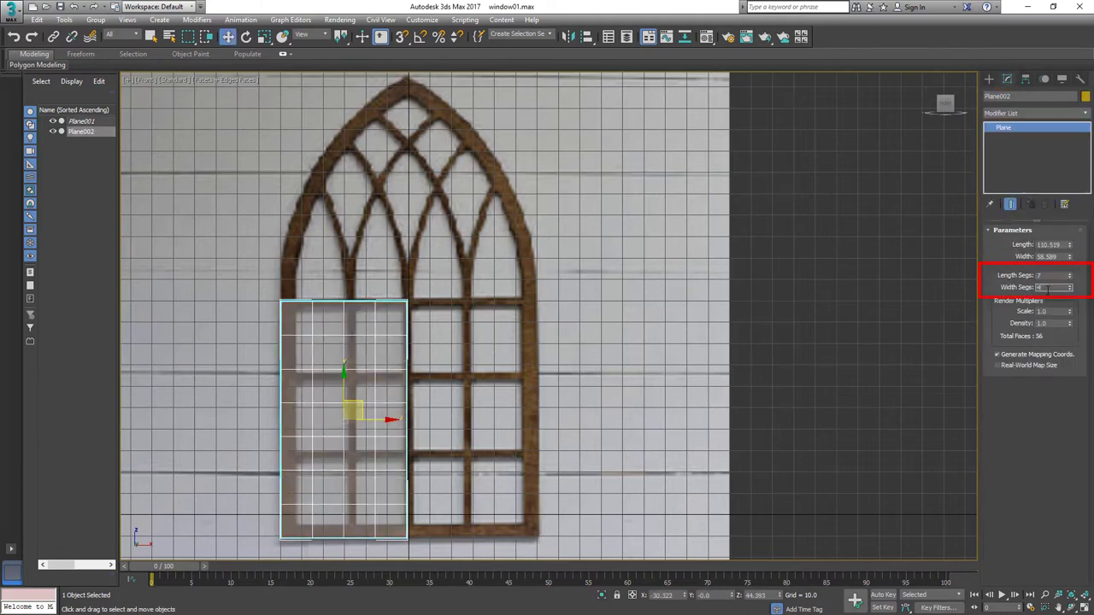
{"action": "type", "text": "5"}
{"action": "key", "text": "Return"}
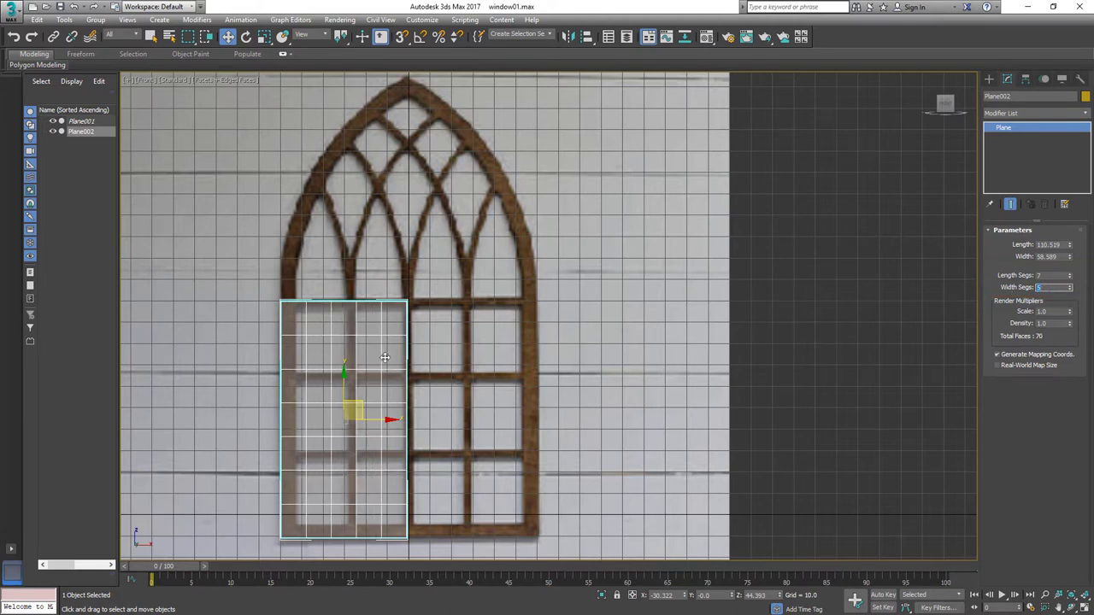
{"action": "right_click", "coordinate": [381, 357]}
Step: Convert the plane to Editable Poly and slide an edge column left onto a mullion
{"action": "left_click", "coordinate": [359, 466]}
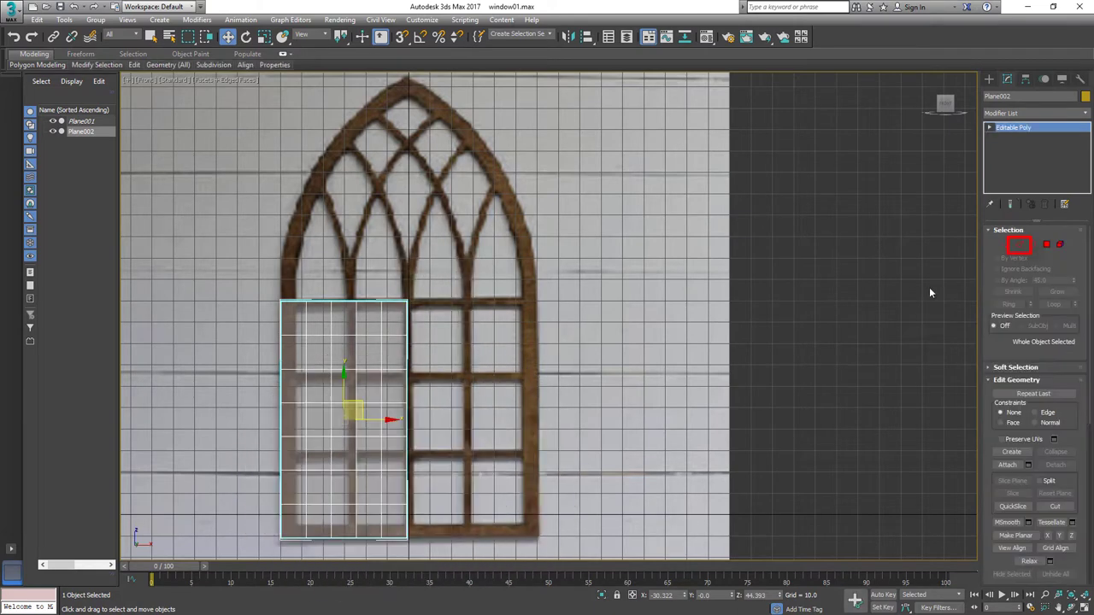
{"action": "left_click", "coordinate": [382, 413]}
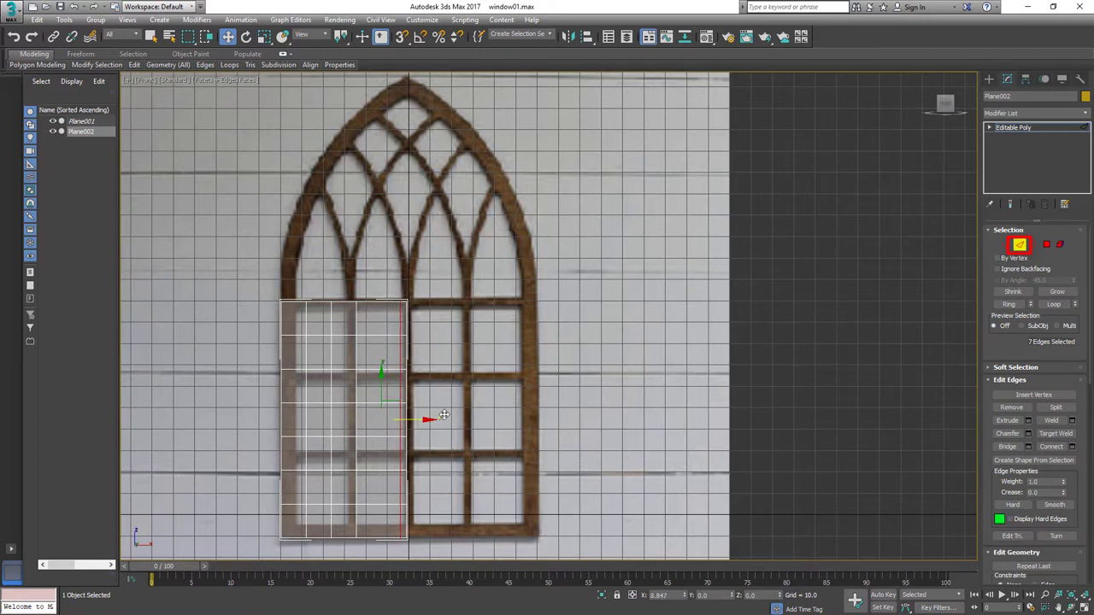
{"action": "left_click_drag", "start_coordinate": [445, 418], "coordinate": [385, 419]}
Step: Connect the neighbouring edge loops with new edges to give the centre bar width
{"action": "double_click", "coordinate": [302, 402]}
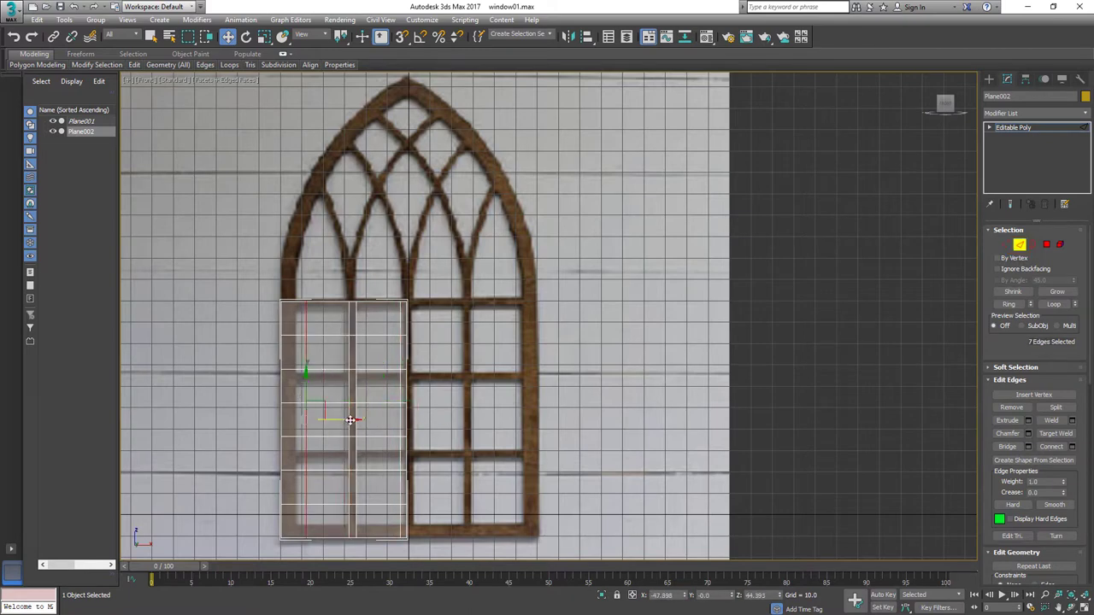
{"action": "double_click", "coordinate": [356, 365]}
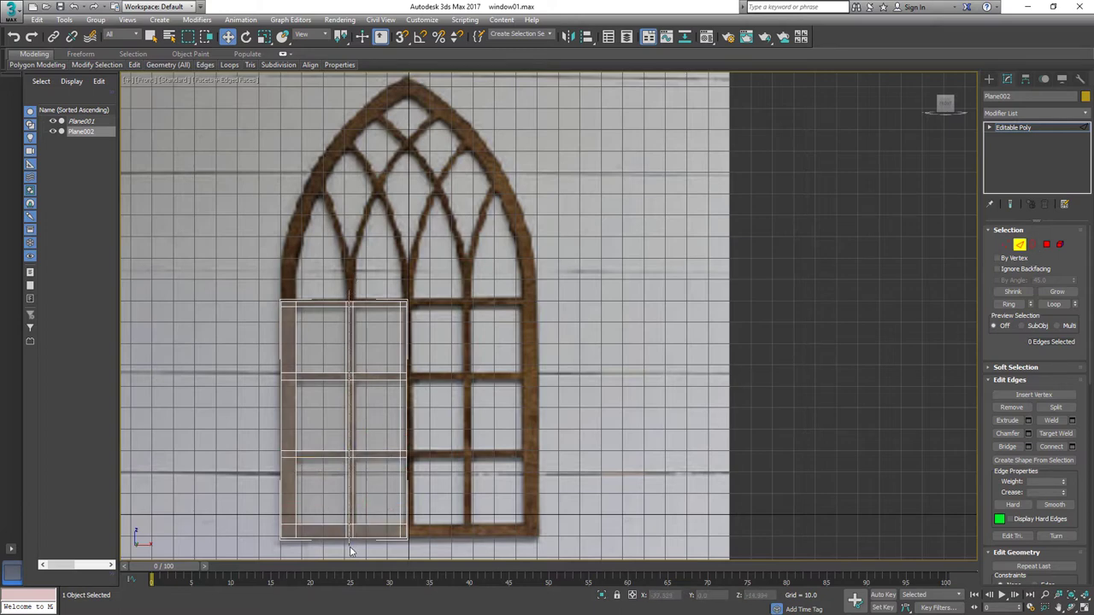
{"action": "left_click", "coordinate": [1051, 446]}
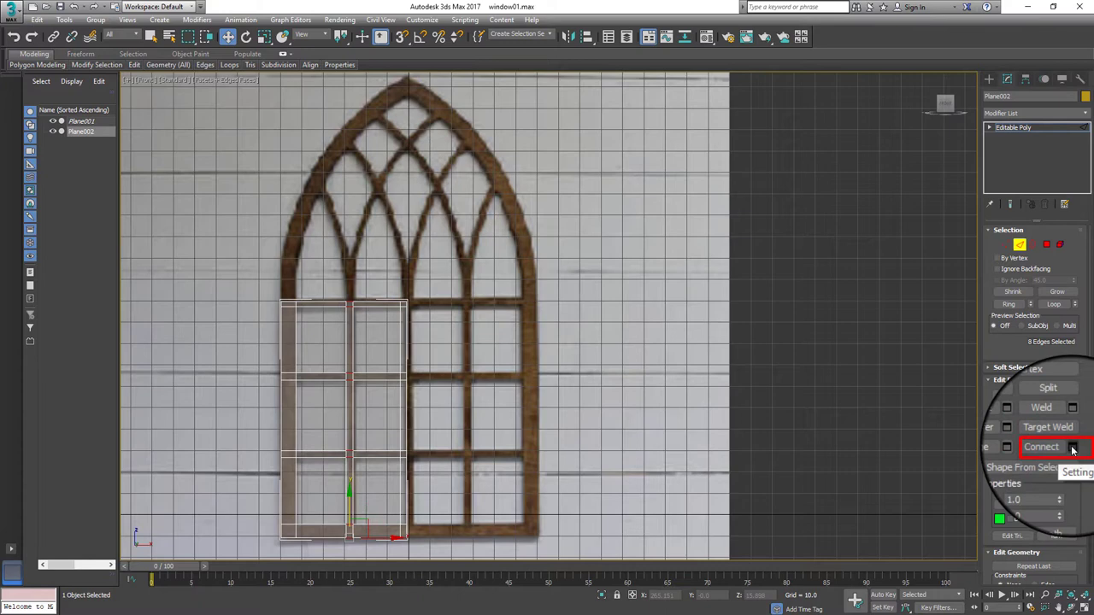
{"action": "left_click", "coordinate": [613, 373]}
Step: Move only the plane's pivot to its right edge
{"action": "key", "text": "4"}
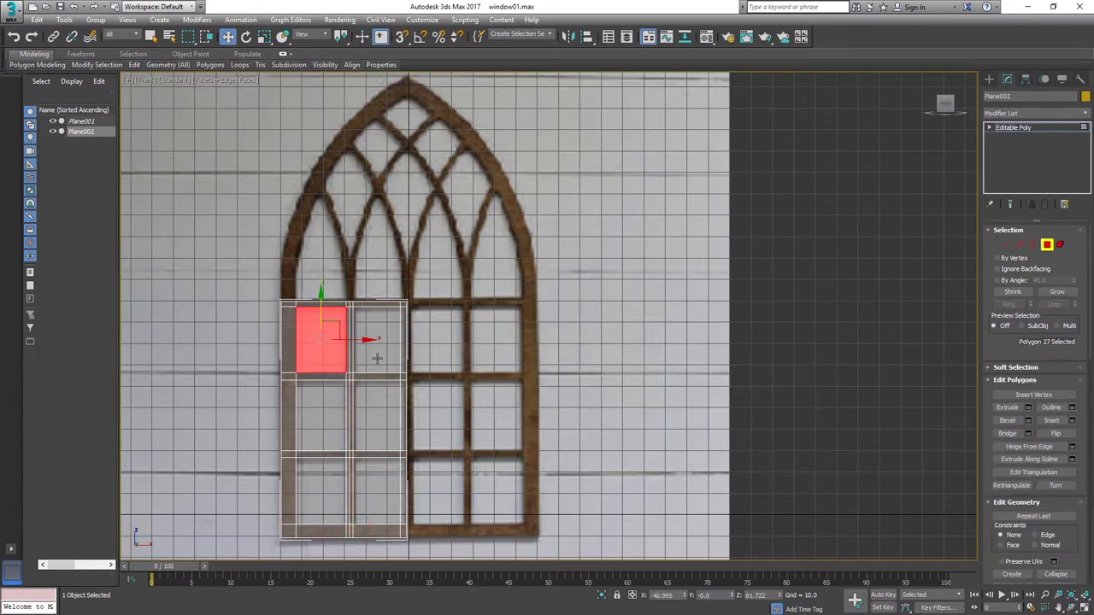
{"action": "left_click", "coordinate": [1049, 246]}
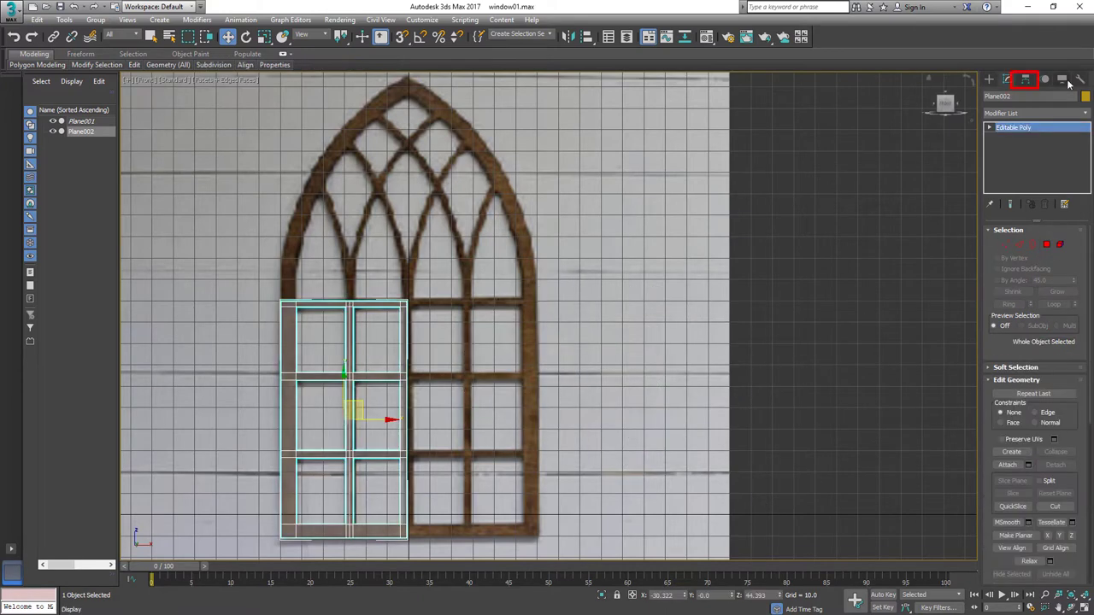
{"action": "left_click", "coordinate": [1026, 80]}
{"action": "left_click", "coordinate": [1018, 160]}
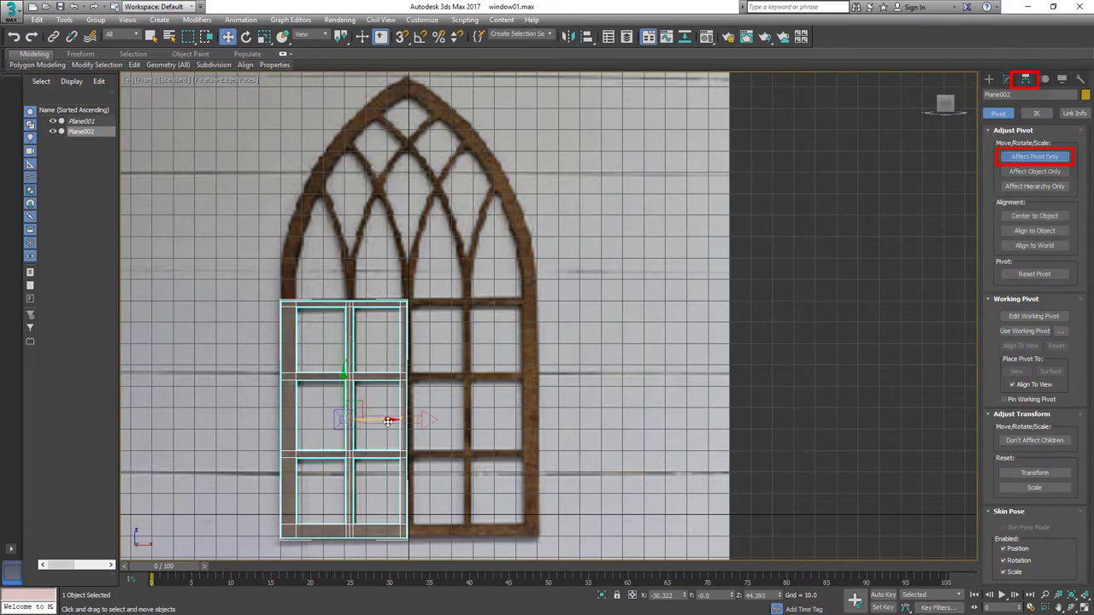
{"action": "left_click_drag", "start_coordinate": [389, 420], "coordinate": [451, 422]}
{"action": "scroll", "coordinate": [436, 420], "scroll_direction": "up", "scroll_amount": 5}
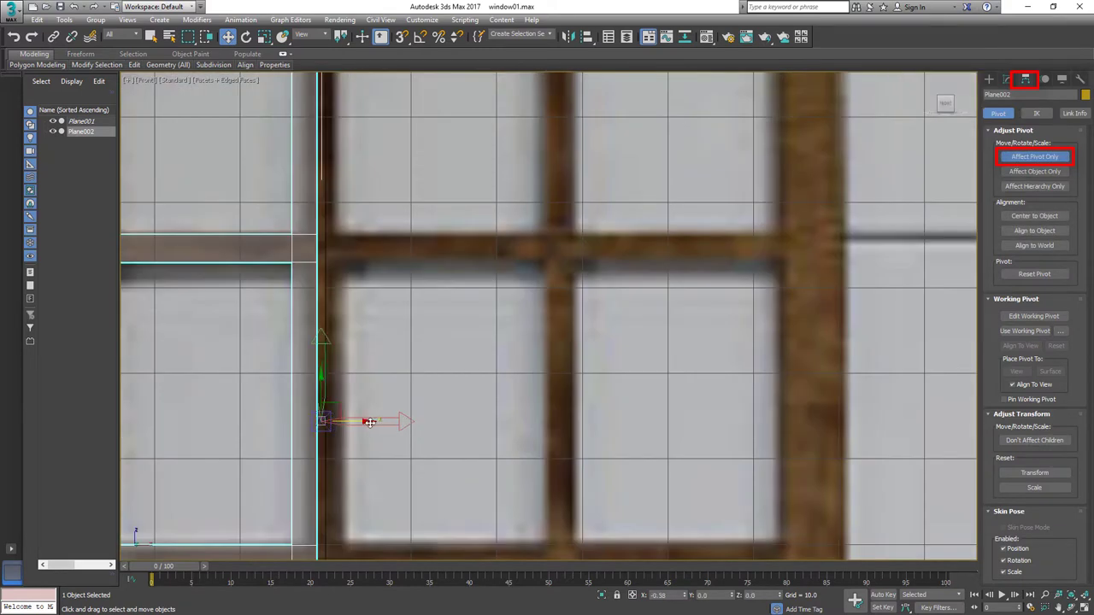
{"action": "scroll", "coordinate": [436, 398], "scroll_direction": "down", "scroll_amount": 5}
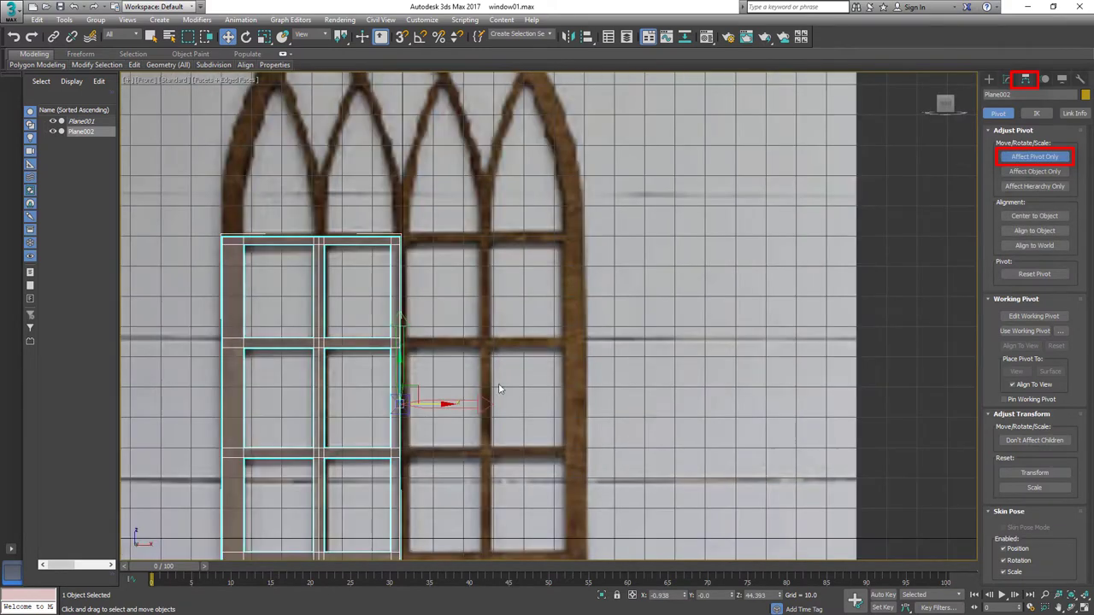
{"action": "left_click", "coordinate": [1035, 156]}
{"action": "left_click", "coordinate": [1006, 80]}
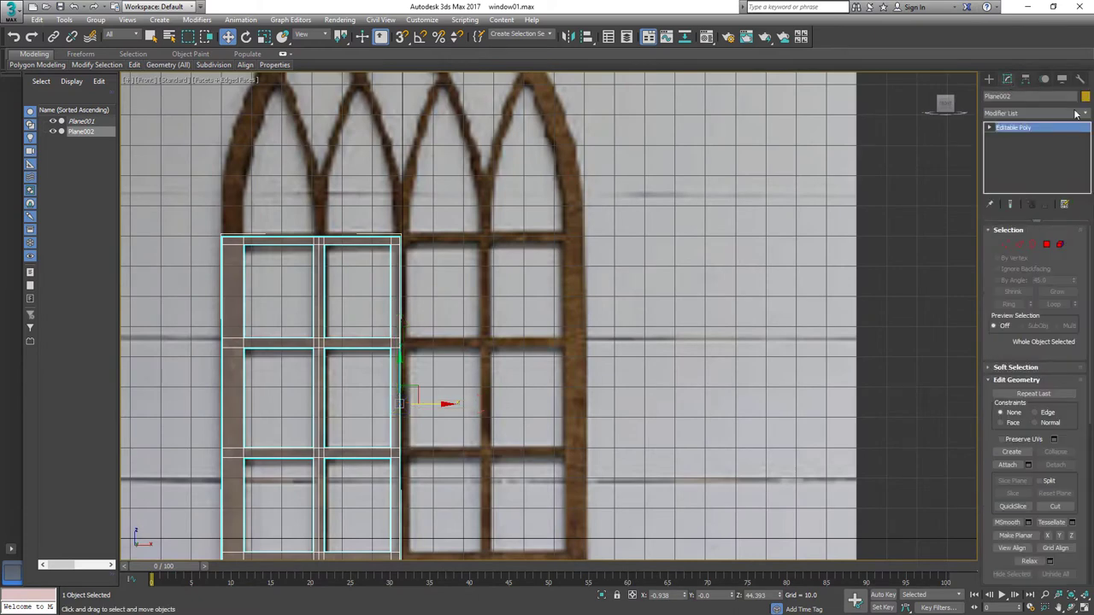
Step: Add a flipped Symmetry modifier so the bar grid mirrors across the full window width
{"action": "left_click", "coordinate": [1034, 113]}
{"action": "scroll", "coordinate": [1011, 402], "scroll_direction": "down", "scroll_amount": 10}
{"action": "scroll", "coordinate": [1019, 428], "scroll_direction": "down", "scroll_amount": 10}
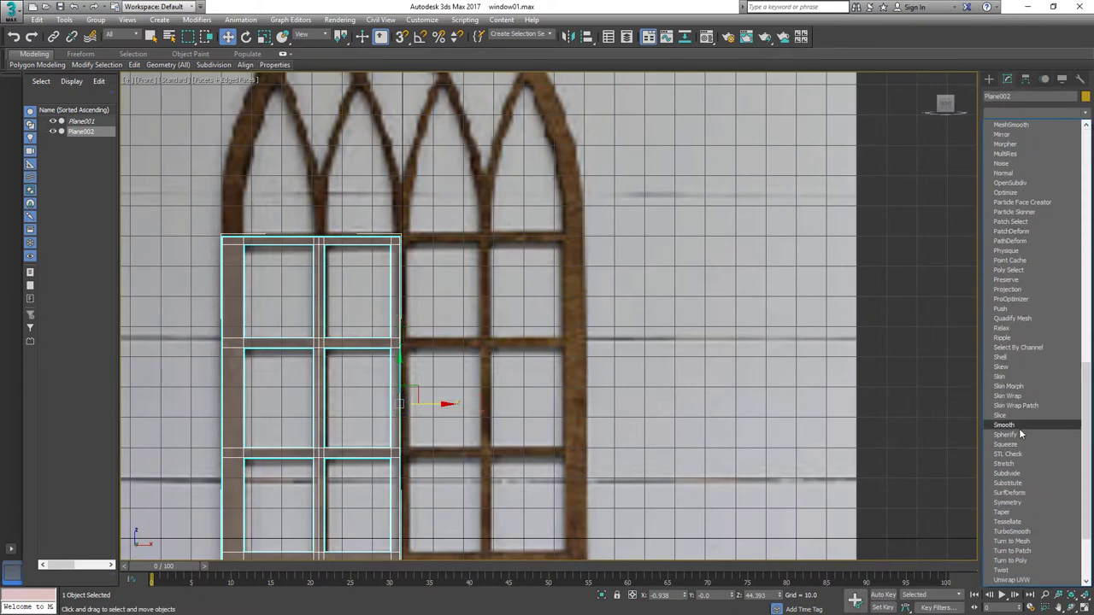
{"action": "left_click", "coordinate": [1009, 503]}
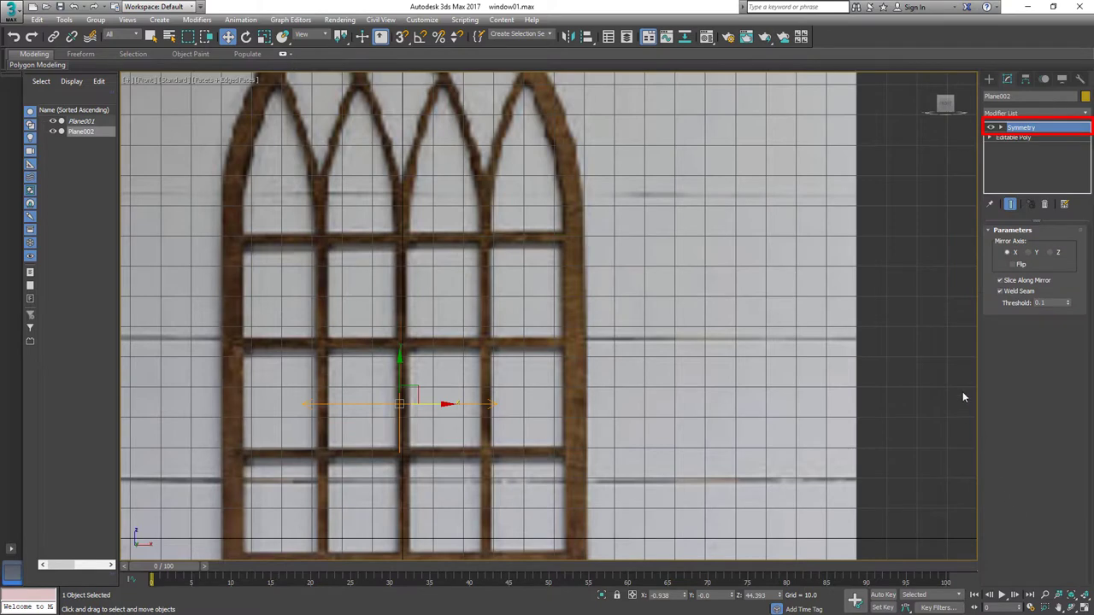
{"action": "left_click", "coordinate": [1012, 265]}
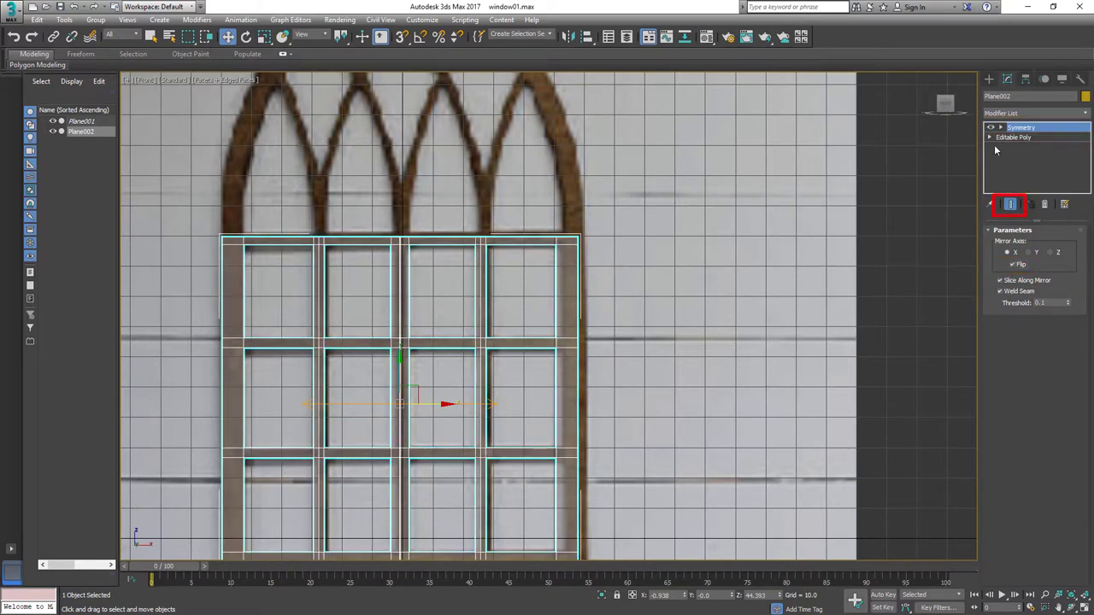
{"action": "left_click", "coordinate": [1011, 204]}
{"action": "left_click", "coordinate": [1010, 205]}
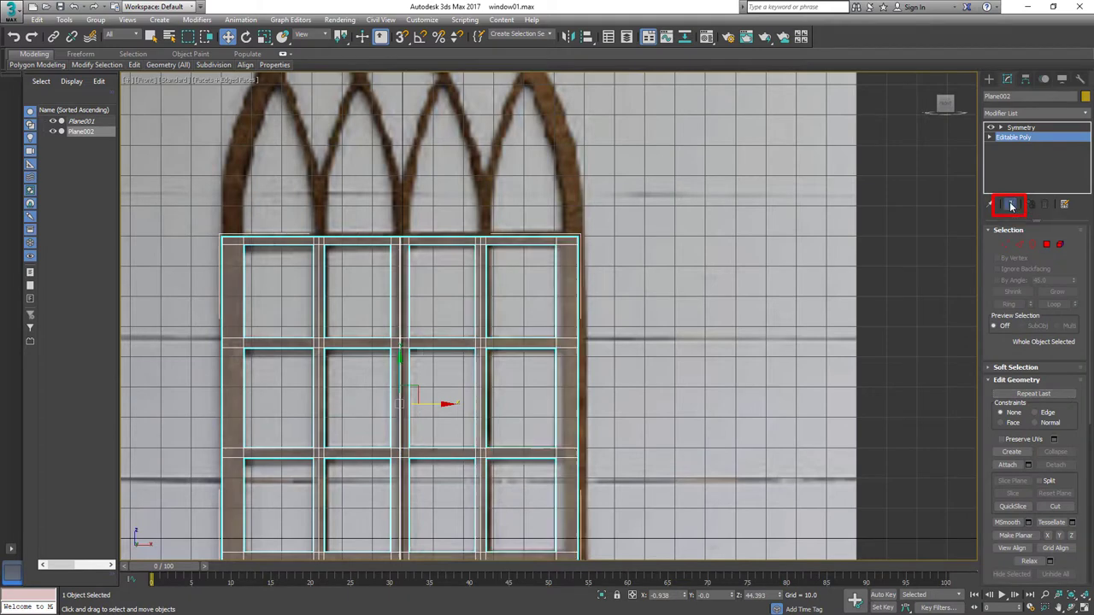
{"action": "scroll", "coordinate": [584, 261], "scroll_direction": "up", "scroll_amount": 3}
{"action": "scroll", "coordinate": [583, 261], "scroll_direction": "up", "scroll_amount": 3}
Step: Extrude the top bar and the vertical bars' top edges upward toward the arches
{"action": "key", "text": "2"}
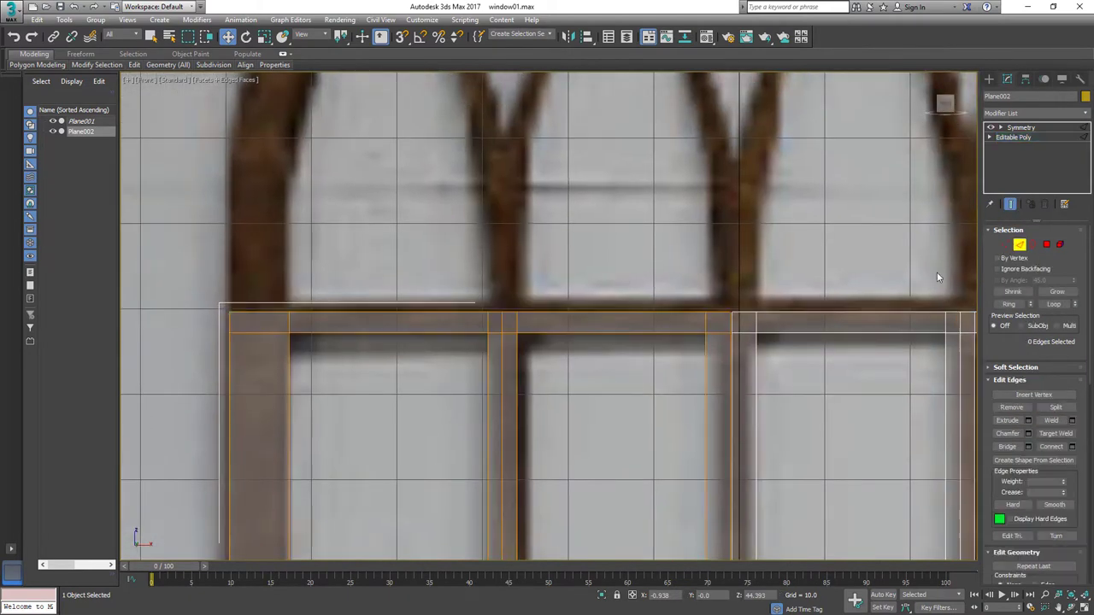
{"action": "scroll", "coordinate": [383, 406], "scroll_direction": "up", "scroll_amount": 2}
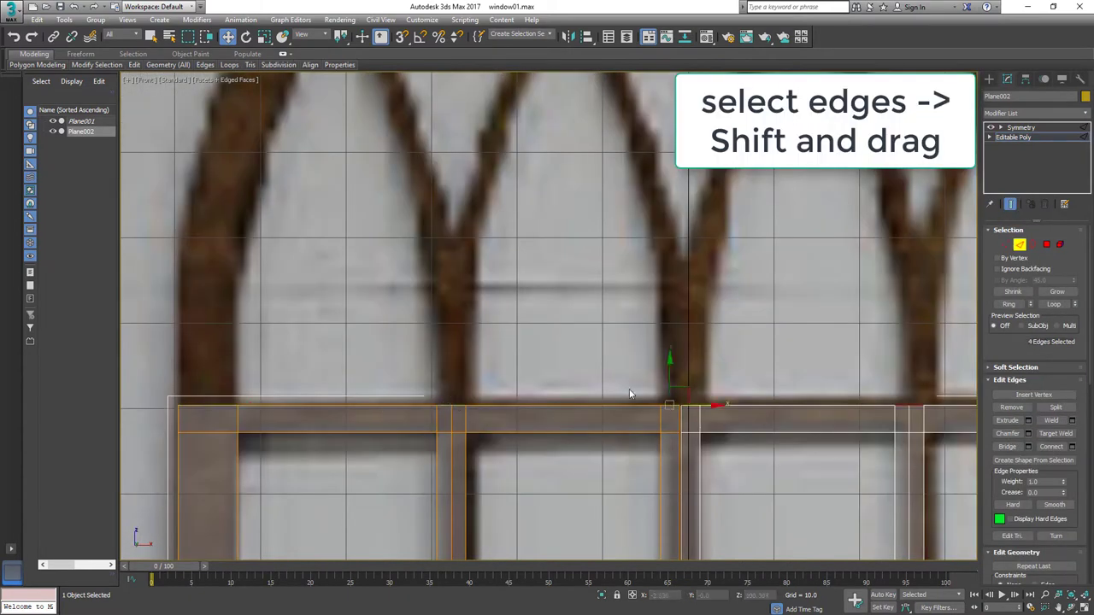
{"action": "left_click_drag", "start_coordinate": [669, 361], "coordinate": [667, 236], "text": "shift"}
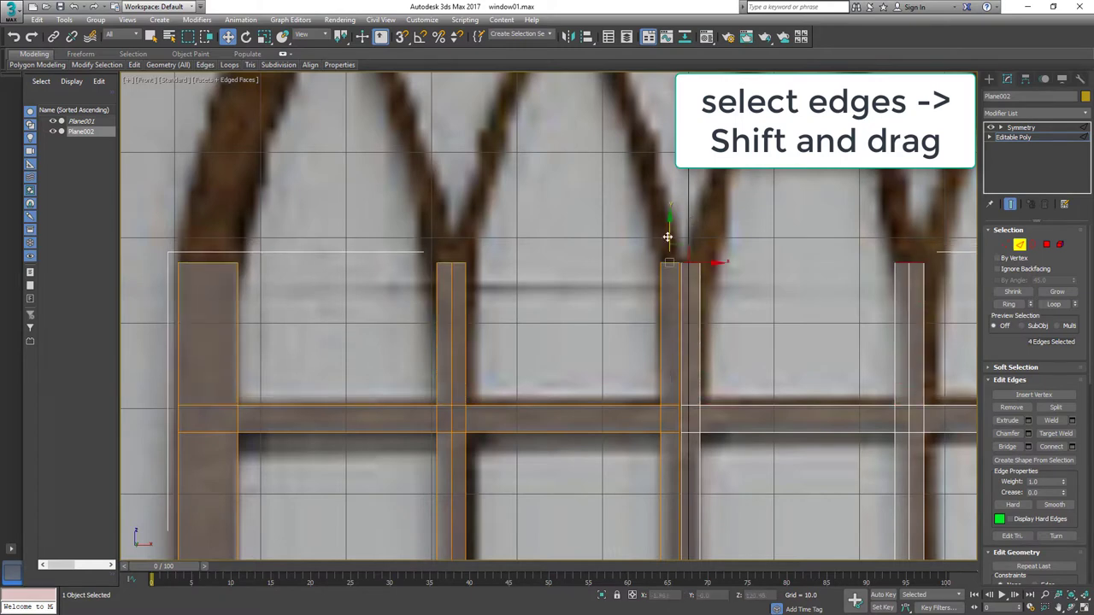
{"action": "left_click", "coordinate": [451, 263]}
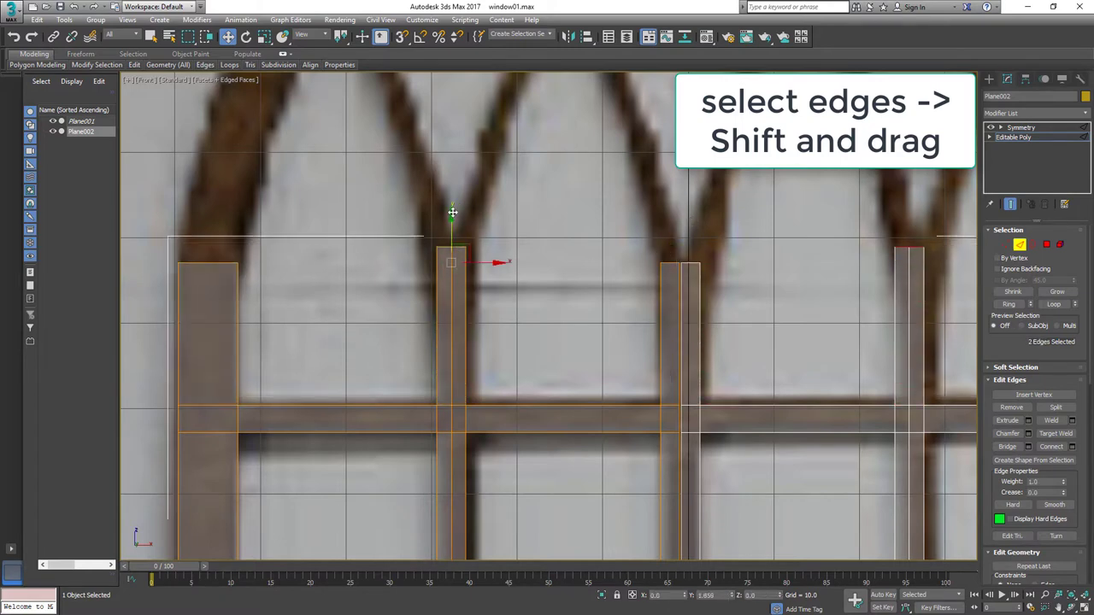
{"action": "left_click_drag", "start_coordinate": [451, 261], "coordinate": [452, 241], "text": "shift"}
Step: Extend the left outer bar up along the arch, shifting its new top onto the curve
{"action": "middle_click_drag", "start_coordinate": [536, 272], "coordinate": [515, 337]}
{"action": "middle_click_drag", "start_coordinate": [327, 338], "coordinate": [319, 396]}
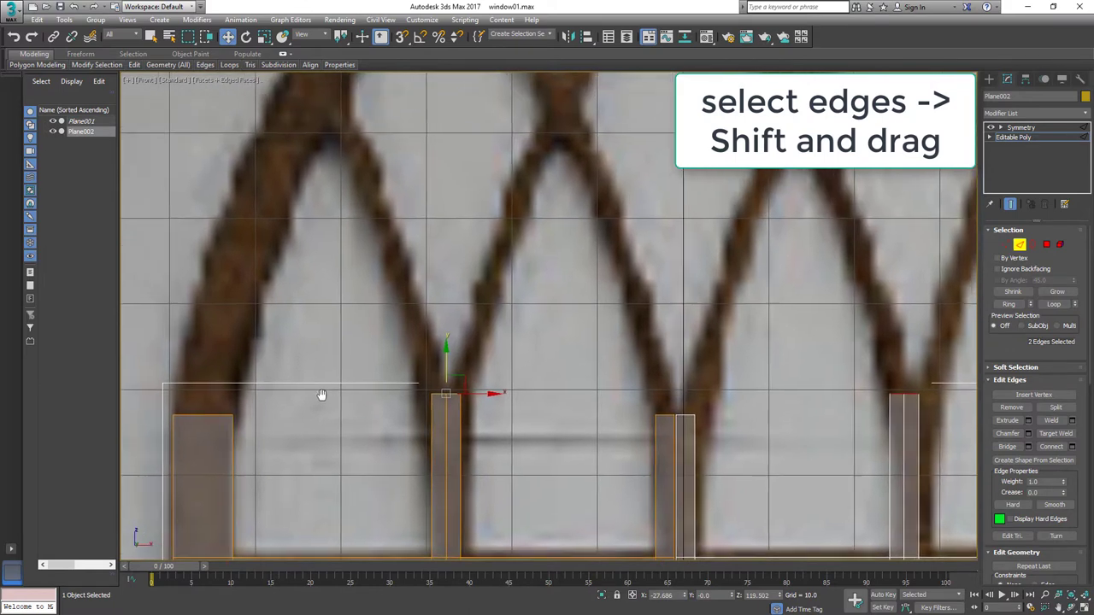
{"action": "left_click", "coordinate": [222, 420]}
{"action": "left_click_drag", "start_coordinate": [212, 363], "coordinate": [214, 64], "text": "shift"}
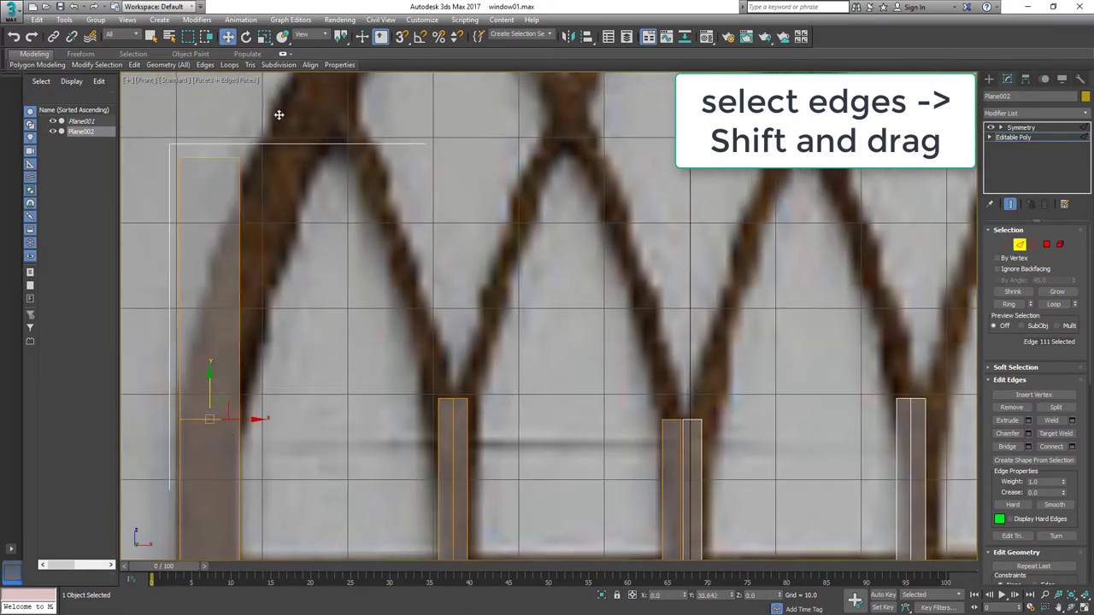
{"action": "left_click_drag", "start_coordinate": [248, 117], "coordinate": [338, 125]}
{"action": "middle_click_drag", "start_coordinate": [284, 154], "coordinate": [286, 208]}
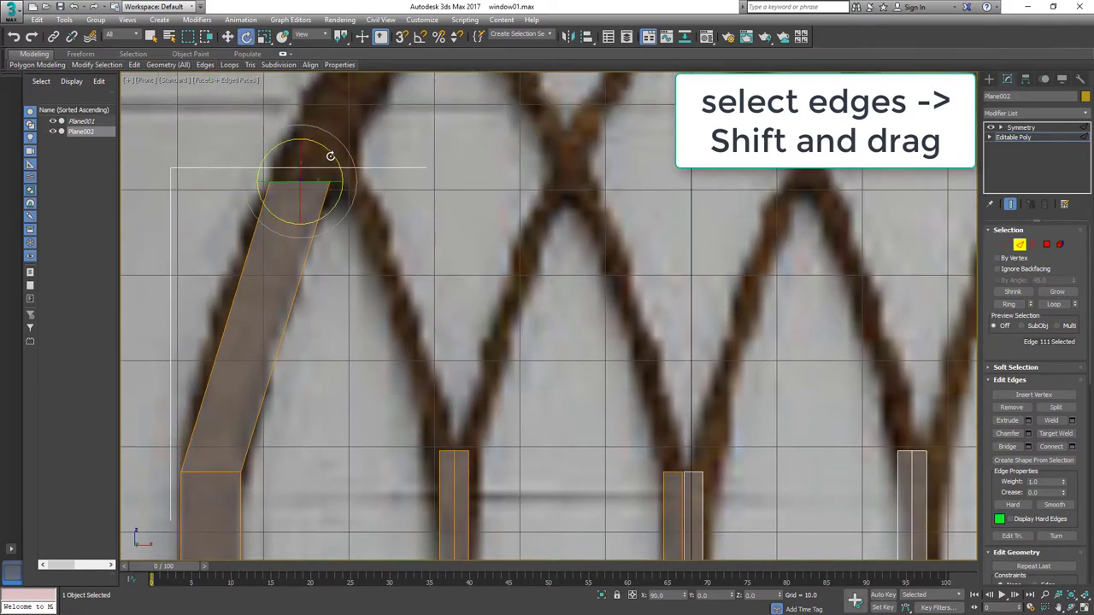
{"action": "middle_click_drag", "start_coordinate": [290, 296], "coordinate": [279, 275]}
{"action": "scroll", "coordinate": [278, 275], "scroll_direction": "down", "scroll_amount": 2}
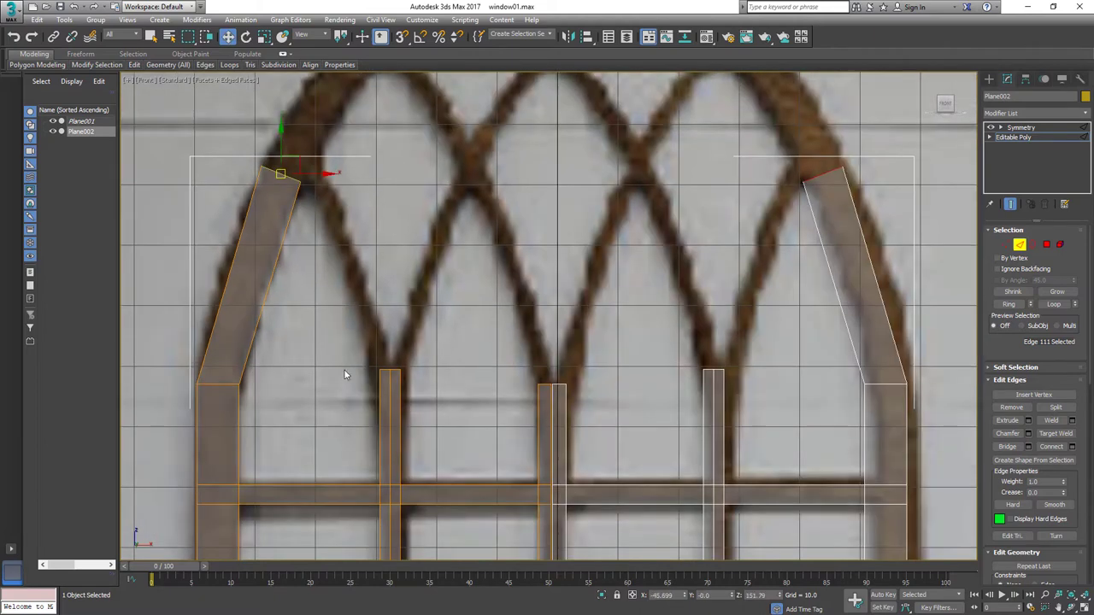
{"action": "scroll", "coordinate": [317, 366], "scroll_direction": "up", "scroll_amount": 2}
Step: Extend the middle bar upward and move its top onto the diagonal rib
{"action": "left_click", "coordinate": [395, 368]}
{"action": "left_click_drag", "start_coordinate": [395, 367], "coordinate": [395, 124], "text": "shift"}
{"action": "middle_click_drag", "start_coordinate": [427, 179], "coordinate": [433, 295]}
{"action": "left_click_drag", "start_coordinate": [395, 238], "coordinate": [305, 216]}
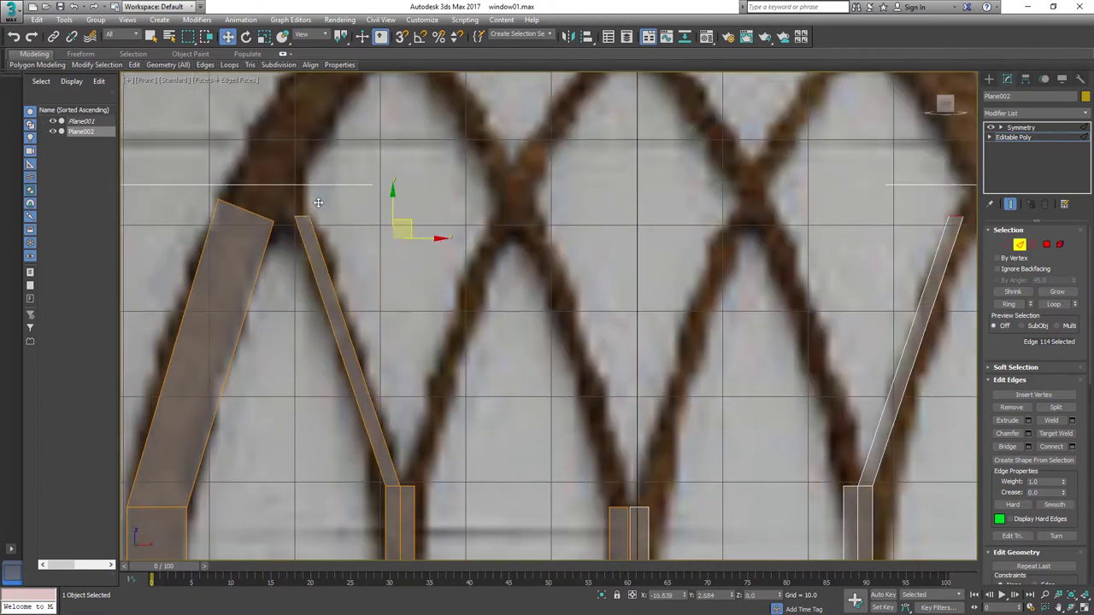
{"action": "middle_click_drag", "start_coordinate": [269, 220], "coordinate": [272, 274]}
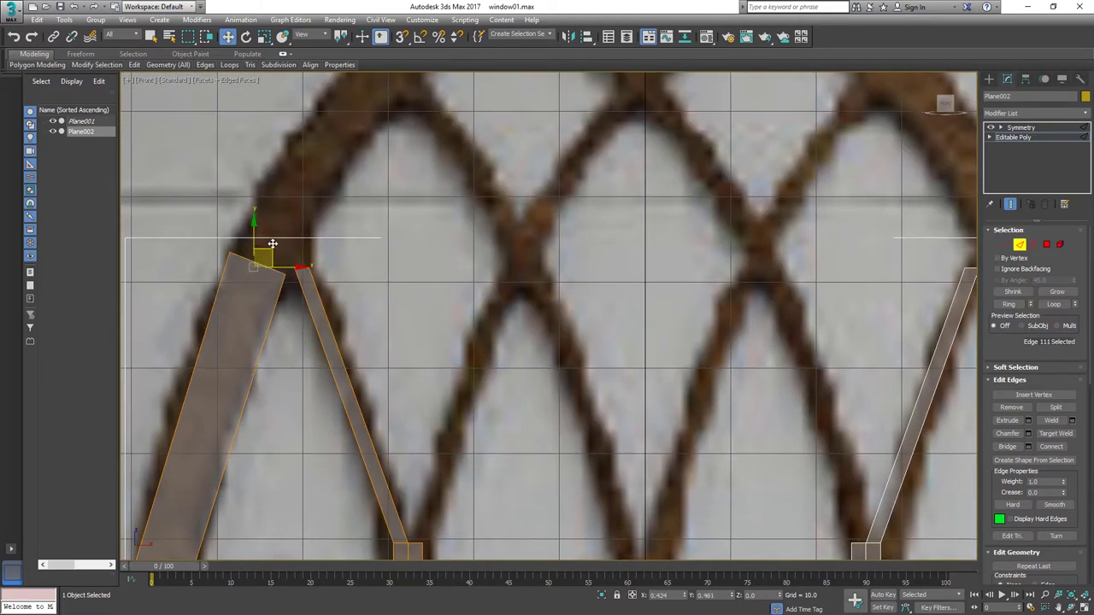
{"action": "mouse_move", "coordinate": [272, 275]}
{"action": "left_mouse_down"}
{"action": "mouse_move", "coordinate": [288, 265]}
{"action": "mouse_move", "coordinate": [276, 242]}
{"action": "mouse_move", "coordinate": [366, 97]}
{"action": "left_mouse_up"}
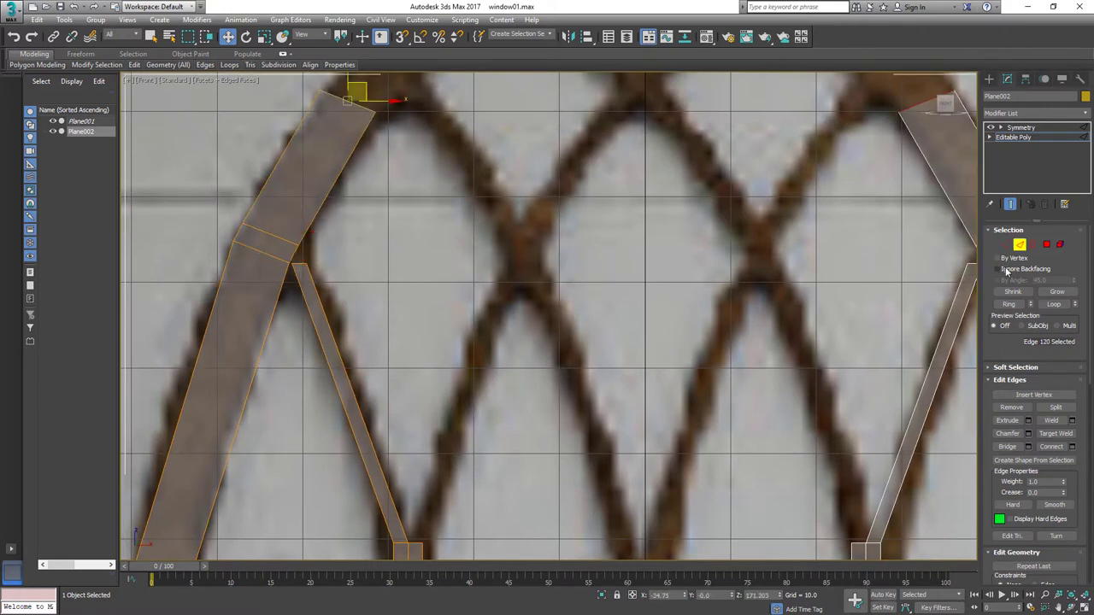
Step: Target Weld the thin bar's top vertex onto the outer frame corner
{"action": "key", "text": "1"}
{"action": "left_click", "coordinate": [301, 248]}
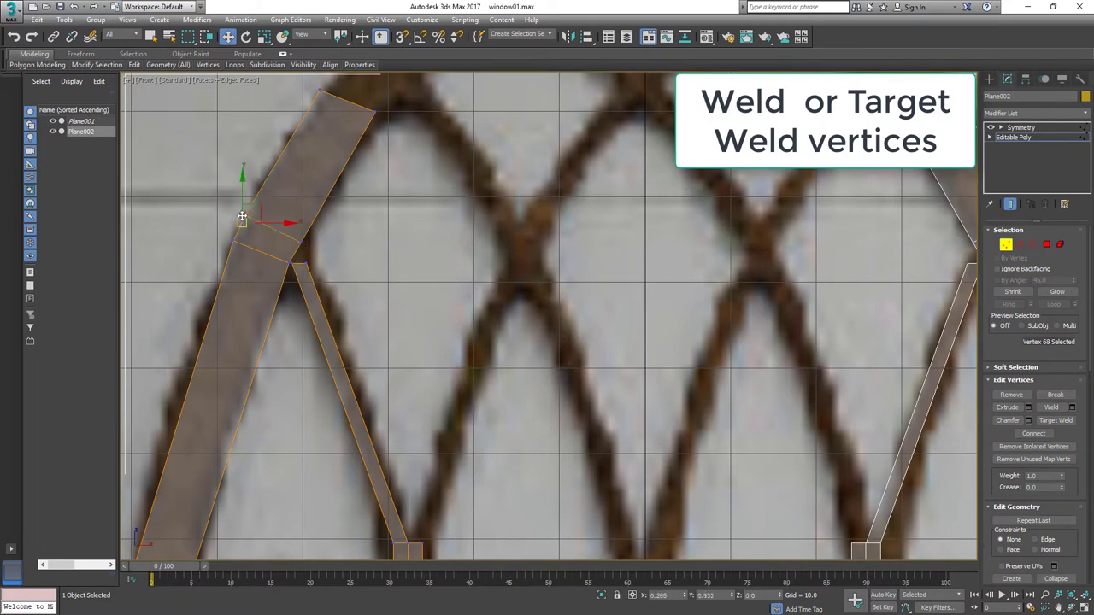
{"action": "left_click", "coordinate": [1055, 420]}
{"action": "left_click_drag", "start_coordinate": [304, 263], "coordinate": [301, 241]}
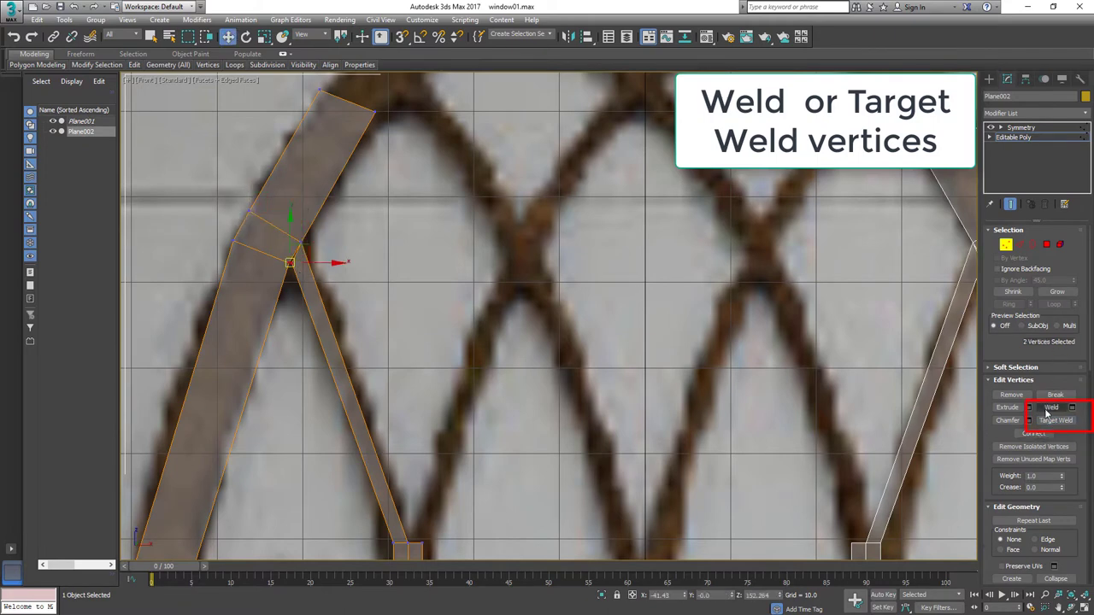
{"action": "left_click", "coordinate": [1074, 410]}
{"action": "left_click", "coordinate": [564, 362]}
{"action": "scroll", "coordinate": [415, 345], "scroll_direction": "down", "scroll_amount": 2}
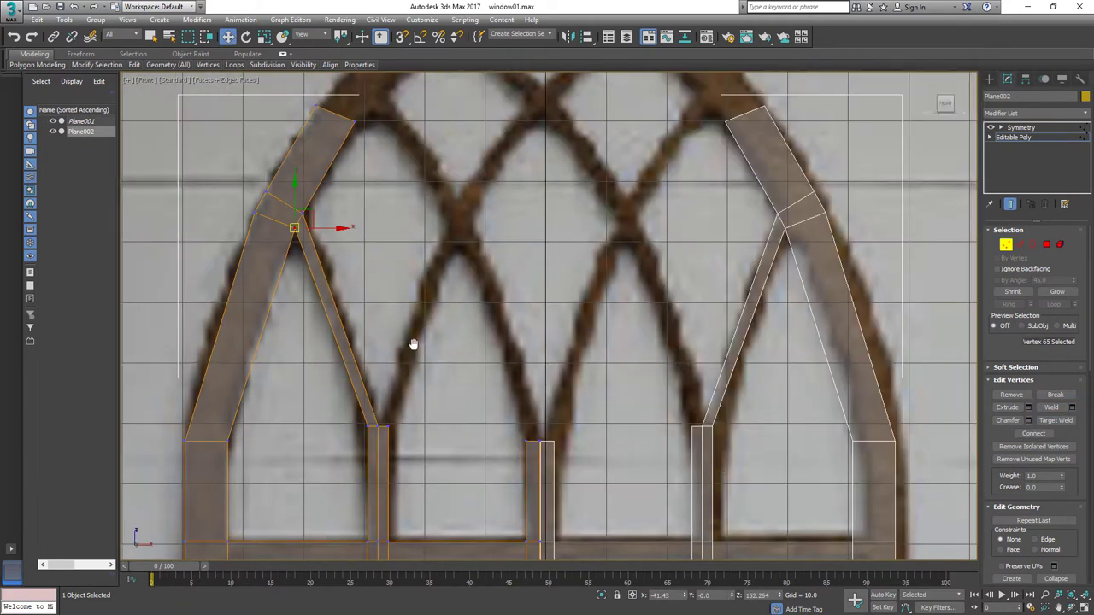
{"action": "scroll", "coordinate": [402, 411], "scroll_direction": "down", "scroll_amount": 2}
{"action": "scroll", "coordinate": [399, 432], "scroll_direction": "down", "scroll_amount": 2}
{"action": "scroll", "coordinate": [342, 311], "scroll_direction": "down", "scroll_amount": 1}
Step: Lengthen the outer bar to the arch and extrude diagonal mullions forming inner pointed arches
{"action": "key", "text": "2"}
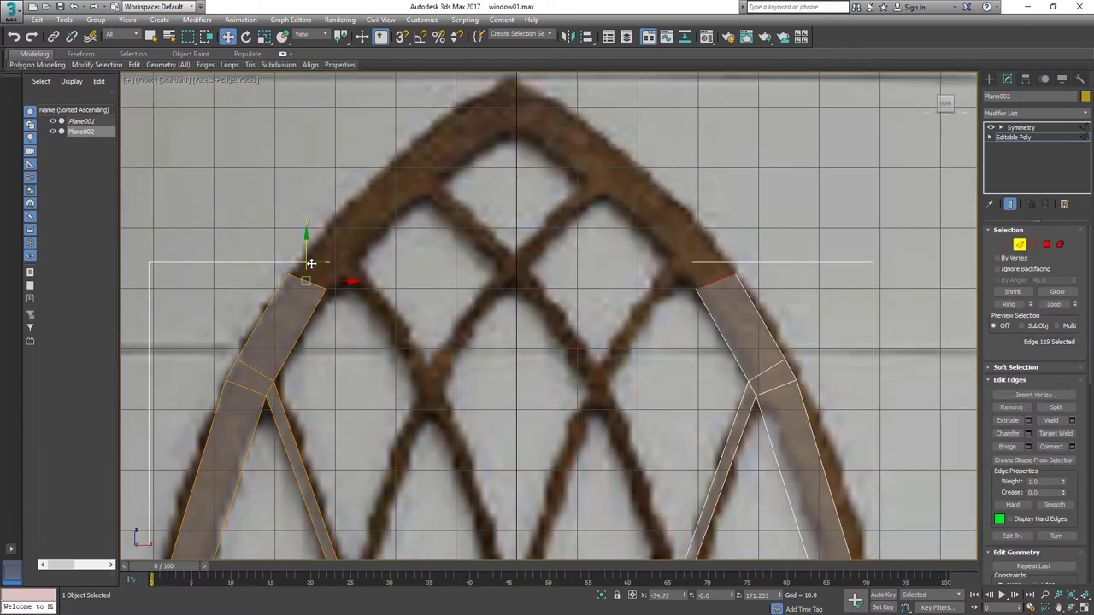
{"action": "left_click", "coordinate": [312, 261]}
{"action": "key", "text": "e"}
{"action": "left_click", "coordinate": [230, 39]}
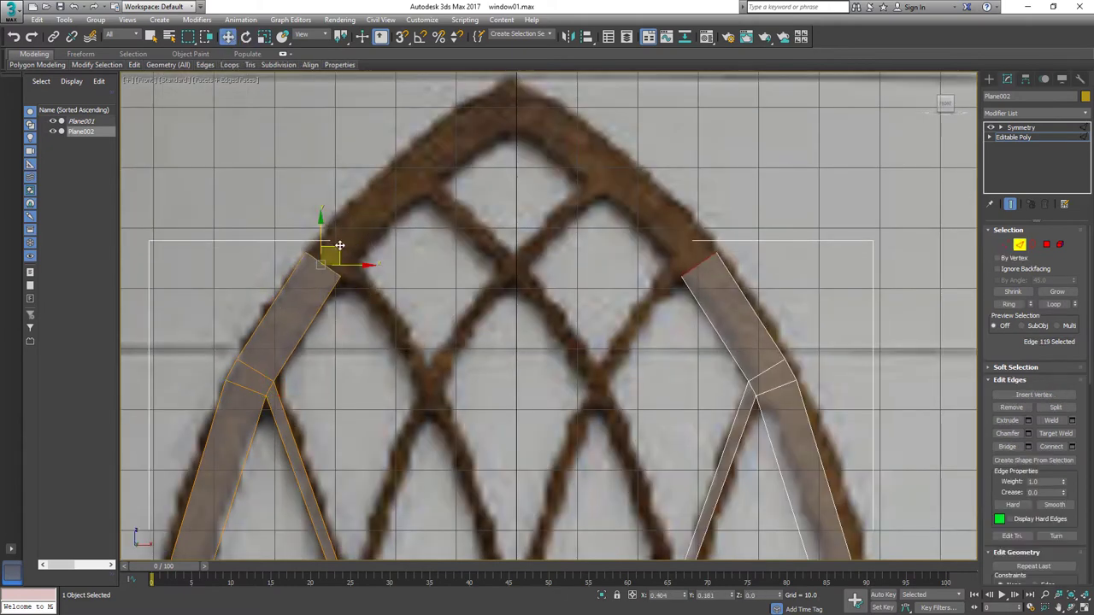
{"action": "middle_click_drag", "start_coordinate": [368, 551], "coordinate": [297, 381]}
{"action": "mouse_move", "coordinate": [282, 399]}
{"action": "left_mouse_down", "text": "shift"}
{"action": "mouse_move", "coordinate": [347, 215]}
{"action": "mouse_move", "coordinate": [373, 237]}
{"action": "left_mouse_up", "text": "shift"}
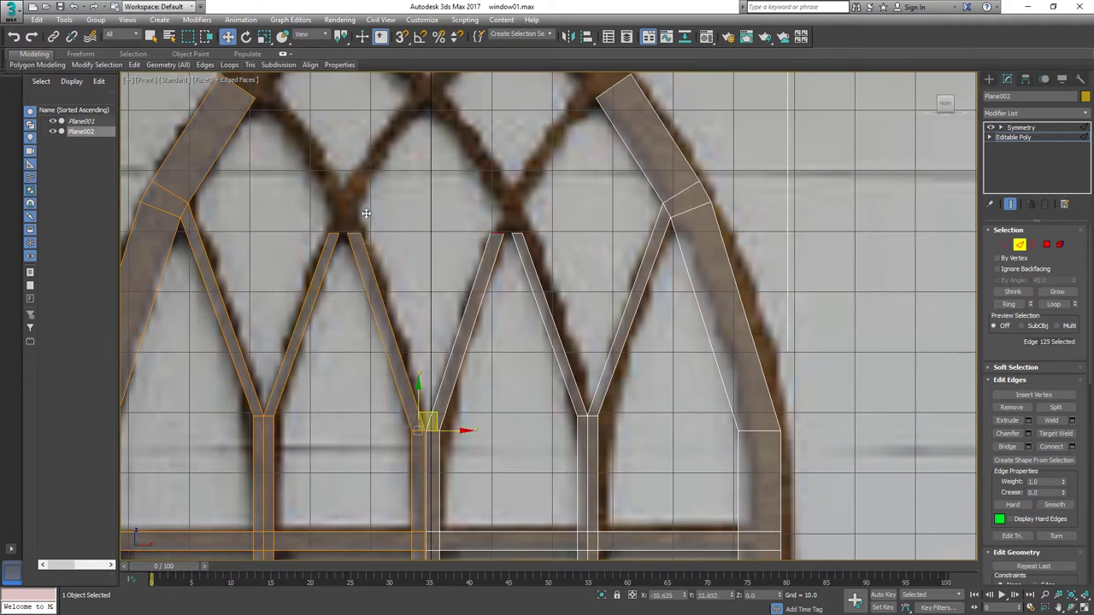
{"action": "left_click", "coordinate": [362, 229]}
{"action": "left_click", "coordinate": [339, 241]}
{"action": "scroll", "coordinate": [339, 241], "scroll_direction": "up", "scroll_amount": 2}
Step: Weld the middle mullions' meeting vertices and extrude a short vertical block above the junction
{"action": "middle_click_drag", "start_coordinate": [339, 242], "coordinate": [342, 362]}
{"action": "scroll", "coordinate": [342, 362], "scroll_direction": "up", "scroll_amount": 1}
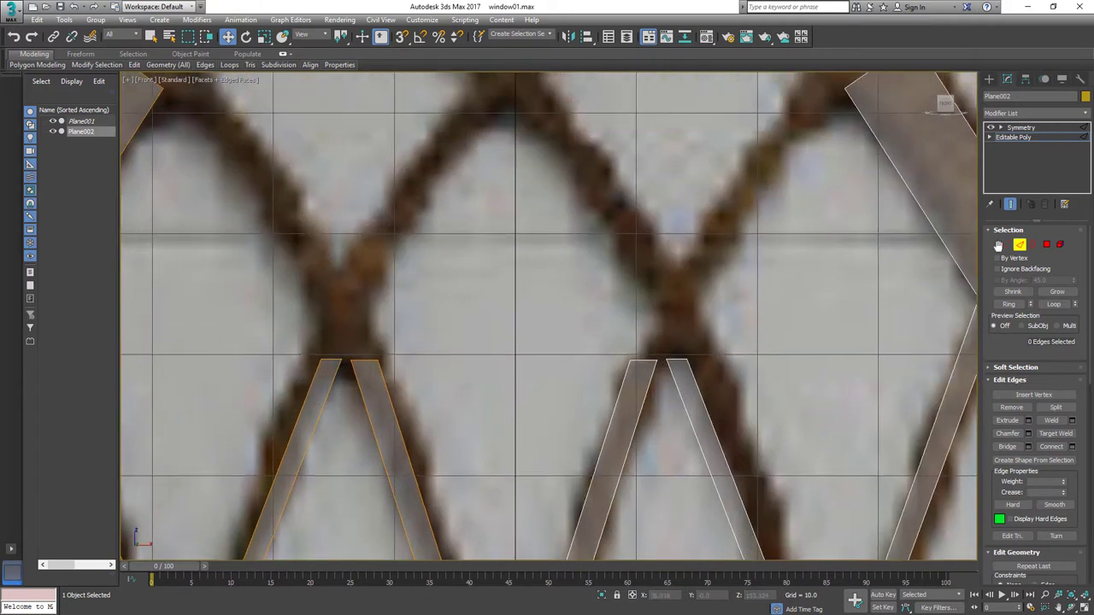
{"action": "key", "text": "1"}
{"action": "left_click_drag", "start_coordinate": [349, 366], "coordinate": [362, 354]}
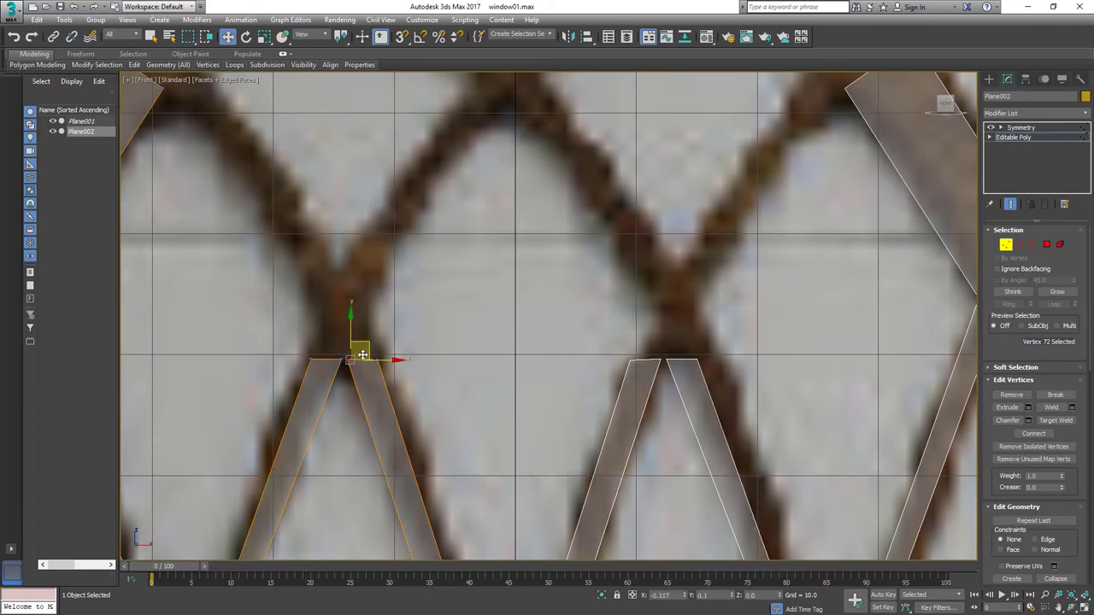
{"action": "left_click", "coordinate": [1051, 407]}
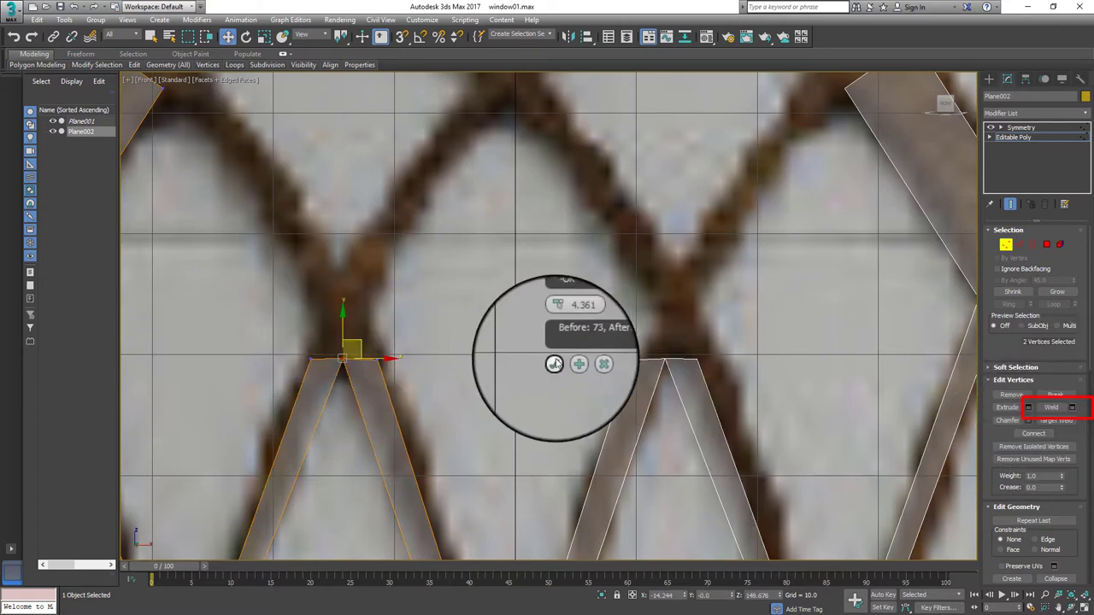
{"action": "left_click", "coordinate": [1017, 245]}
{"action": "left_click", "coordinate": [359, 360]}
{"action": "left_click_drag", "start_coordinate": [360, 333], "coordinate": [344, 253], "text": "shift"}
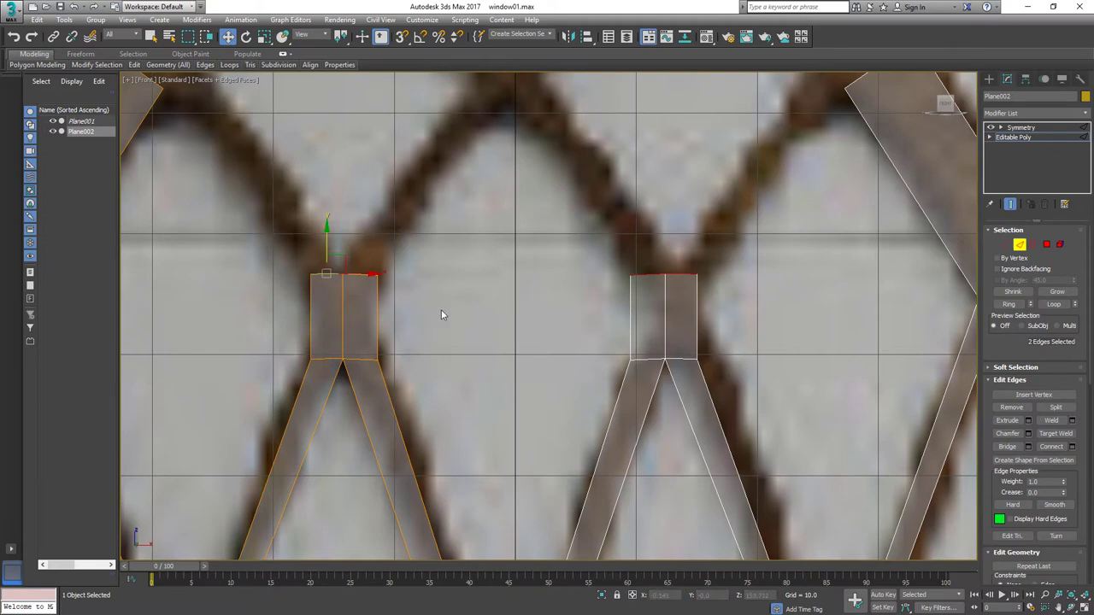
Step: Extrude a diagonal strip up-left, tilt it to the reference, and Target Weld its end onto the frame
{"action": "middle_click_drag", "start_coordinate": [442, 315], "coordinate": [493, 442]}
{"action": "left_click_drag", "start_coordinate": [381, 410], "coordinate": [250, 209], "text": "shift"}
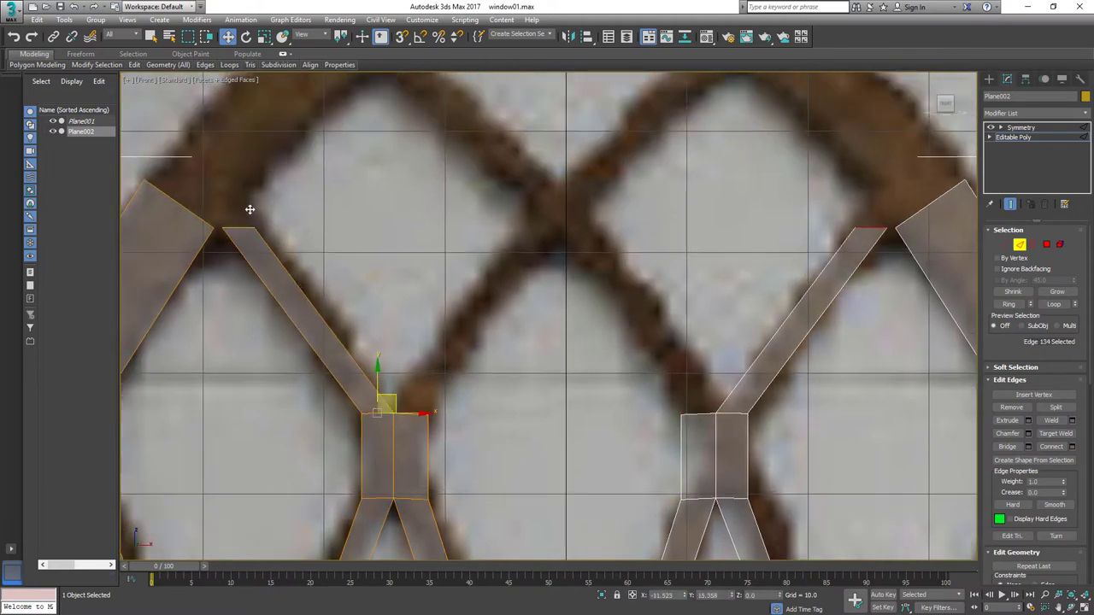
{"action": "key", "text": "e"}
{"action": "left_click_drag", "start_coordinate": [258, 154], "coordinate": [243, 160]}
{"action": "left_click", "coordinate": [227, 35]}
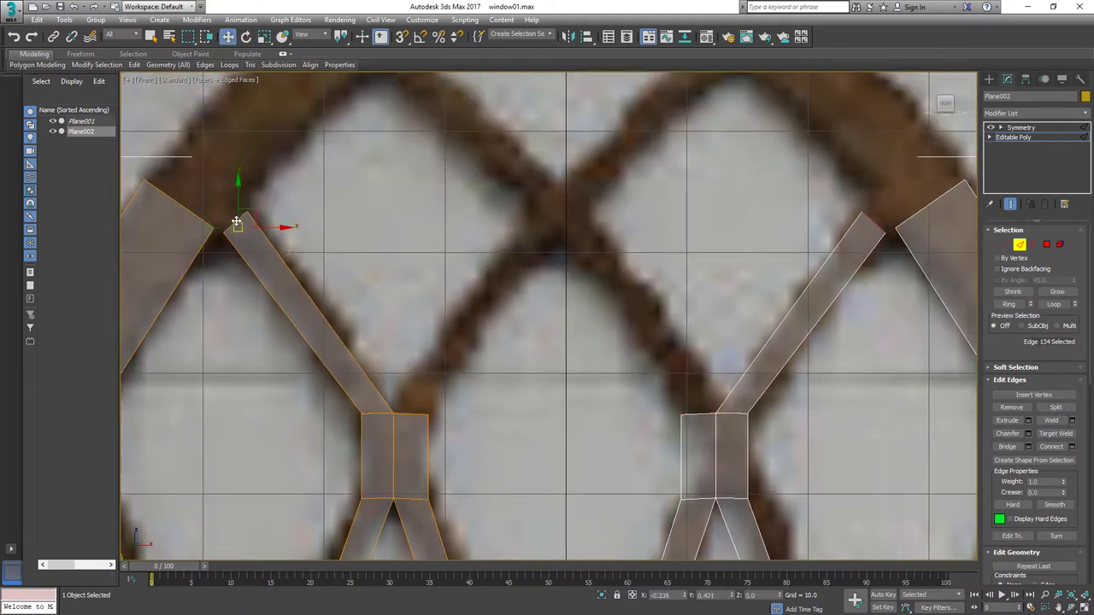
{"action": "mouse_move", "coordinate": [244, 218]}
{"action": "left_mouse_down", "text": "shift"}
{"action": "mouse_move", "coordinate": [218, 174]}
{"action": "mouse_move", "coordinate": [285, 94]}
{"action": "left_mouse_up", "text": "shift"}
{"action": "key", "text": "1"}
{"action": "left_click", "coordinate": [1056, 420]}
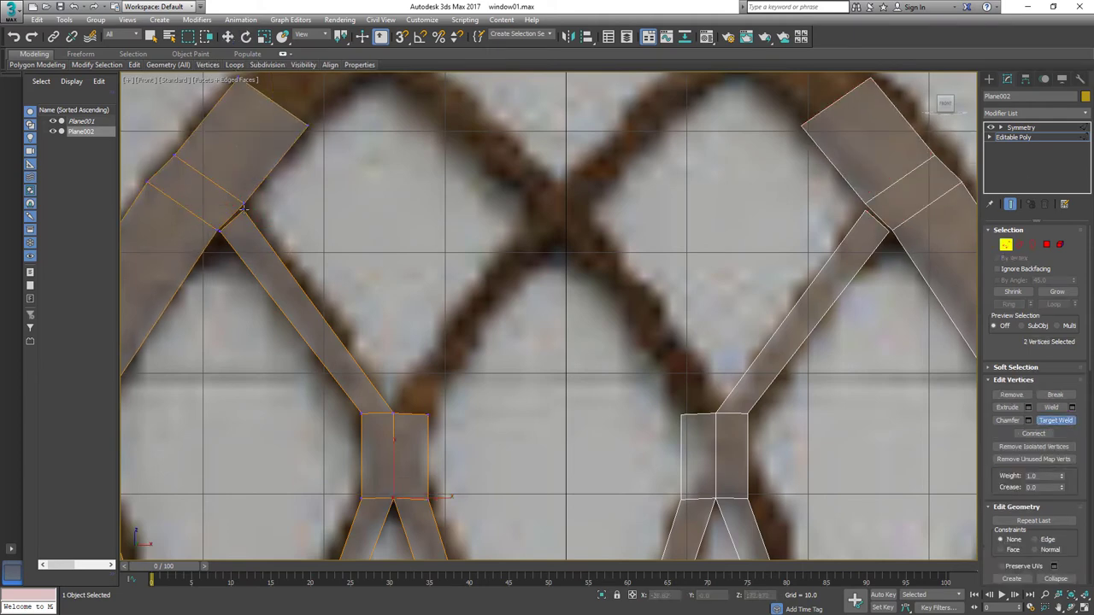
{"action": "left_click_drag", "start_coordinate": [245, 208], "coordinate": [224, 228]}
Step: Extrude a strip up-right and align its junction vertex with the reference crossing
{"action": "scroll", "coordinate": [470, 342], "scroll_direction": "down", "scroll_amount": 2}
{"action": "mouse_move", "coordinate": [470, 342]}
{"action": "middle_mouse_down"}
{"action": "mouse_move", "coordinate": [485, 430]}
{"action": "mouse_move", "coordinate": [447, 370]}
{"action": "middle_mouse_up"}
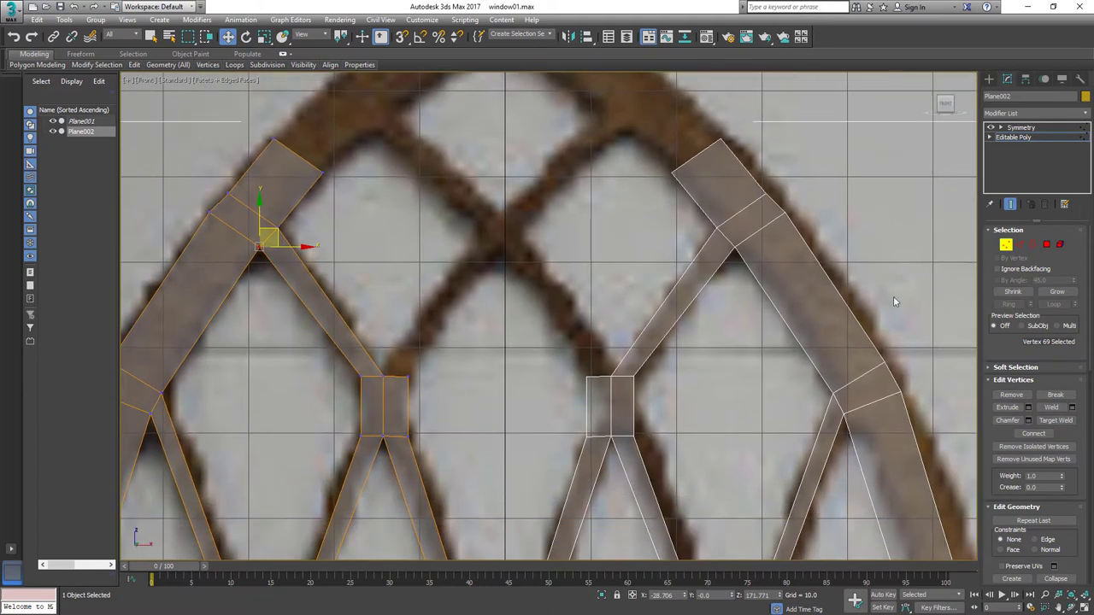
{"action": "key", "text": "2"}
{"action": "left_click", "coordinate": [379, 425]}
{"action": "mouse_move", "coordinate": [389, 423]}
{"action": "left_mouse_down", "text": "shift"}
{"action": "mouse_move", "coordinate": [493, 278]}
{"action": "mouse_move", "coordinate": [473, 248]}
{"action": "mouse_move", "coordinate": [455, 274]}
{"action": "left_mouse_up", "text": "shift"}
{"action": "scroll", "coordinate": [494, 289], "scroll_direction": "up", "scroll_amount": 2}
{"action": "key", "text": "1"}
{"action": "left_click", "coordinate": [456, 301]}
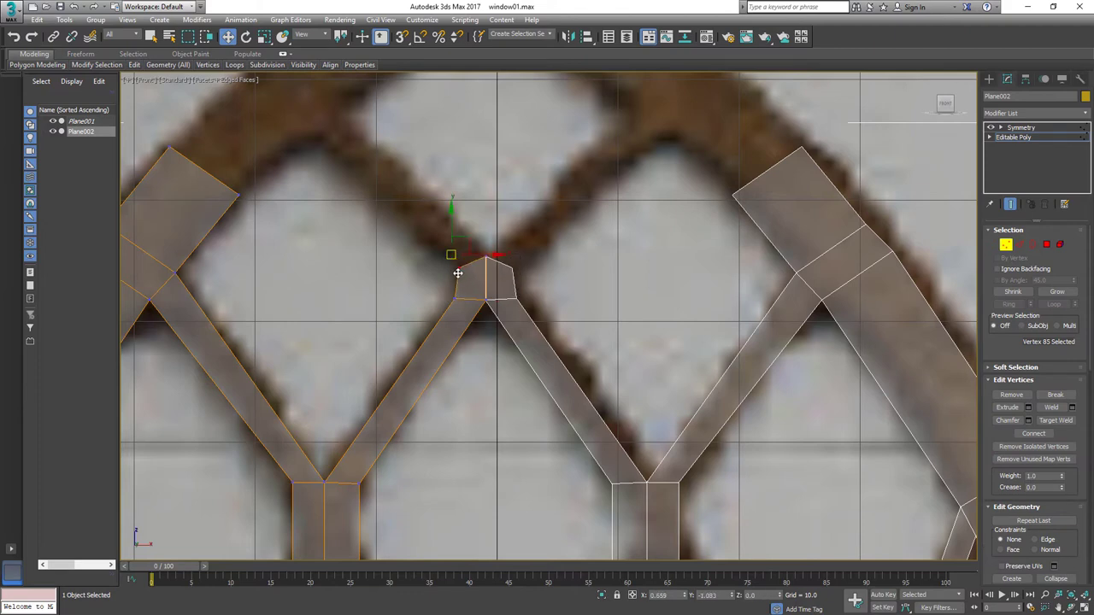
{"action": "middle_click_drag", "start_coordinate": [458, 273], "coordinate": [569, 303]}
Step: Extrude a strip up-left toward the arch and extend the left strip up to the apex
{"action": "scroll", "coordinate": [570, 303], "scroll_direction": "up", "scroll_amount": 2}
{"action": "key", "text": "2"}
{"action": "left_click", "coordinate": [498, 346]}
{"action": "left_click_drag", "start_coordinate": [503, 349], "coordinate": [367, 191], "text": "shift"}
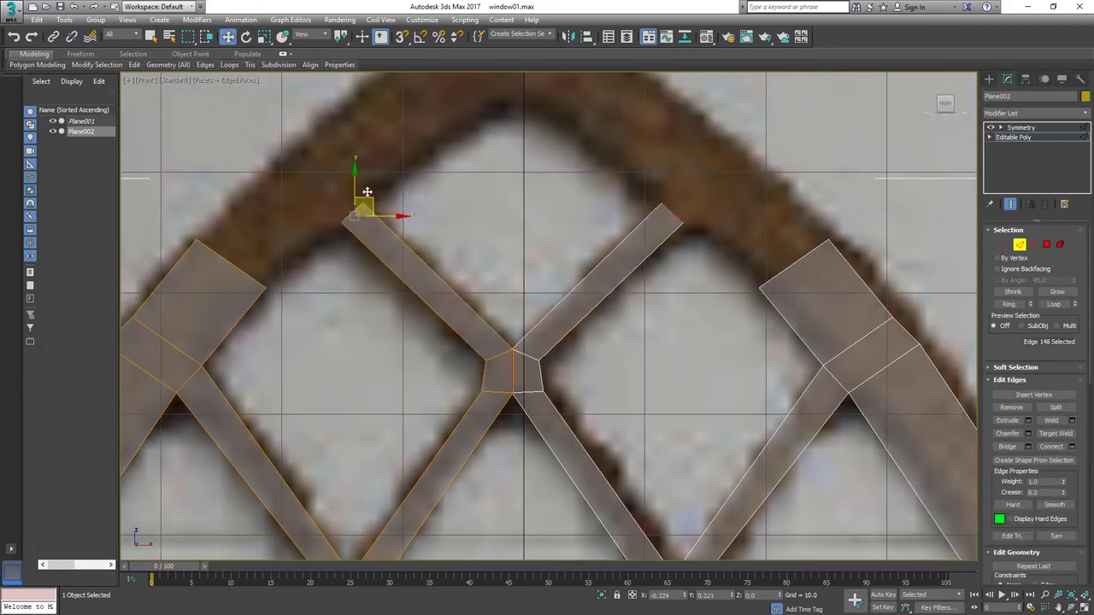
{"action": "left_click", "coordinate": [231, 265]}
{"action": "mouse_move", "coordinate": [293, 196]}
{"action": "left_mouse_down"}
{"action": "mouse_move", "coordinate": [350, 142]}
{"action": "mouse_move", "coordinate": [345, 156]}
{"action": "left_mouse_up"}
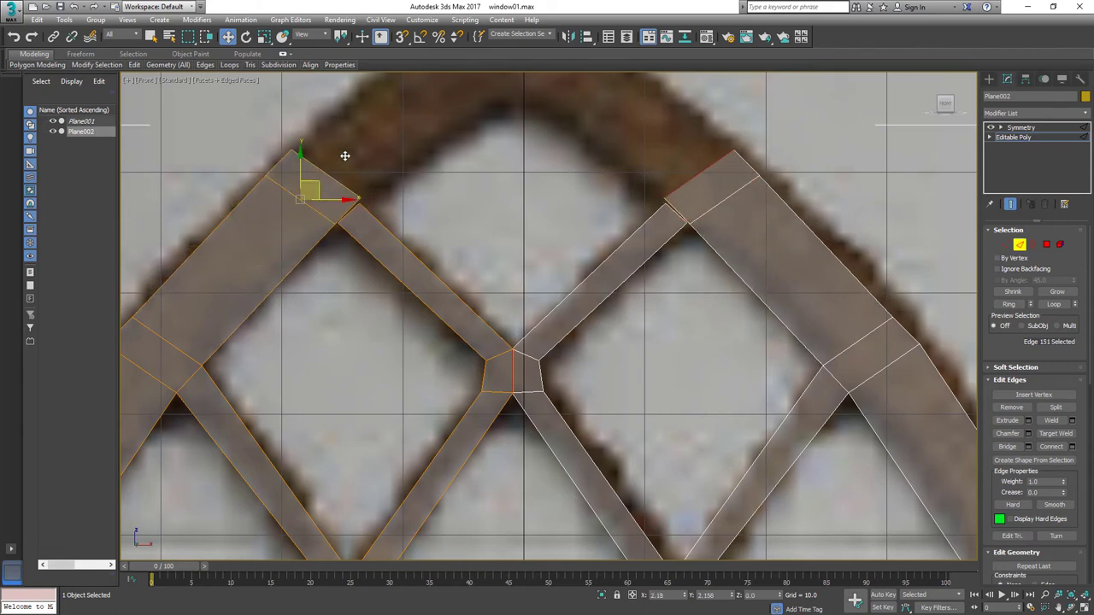
{"action": "middle_click_drag", "start_coordinate": [350, 162], "coordinate": [305, 277]}
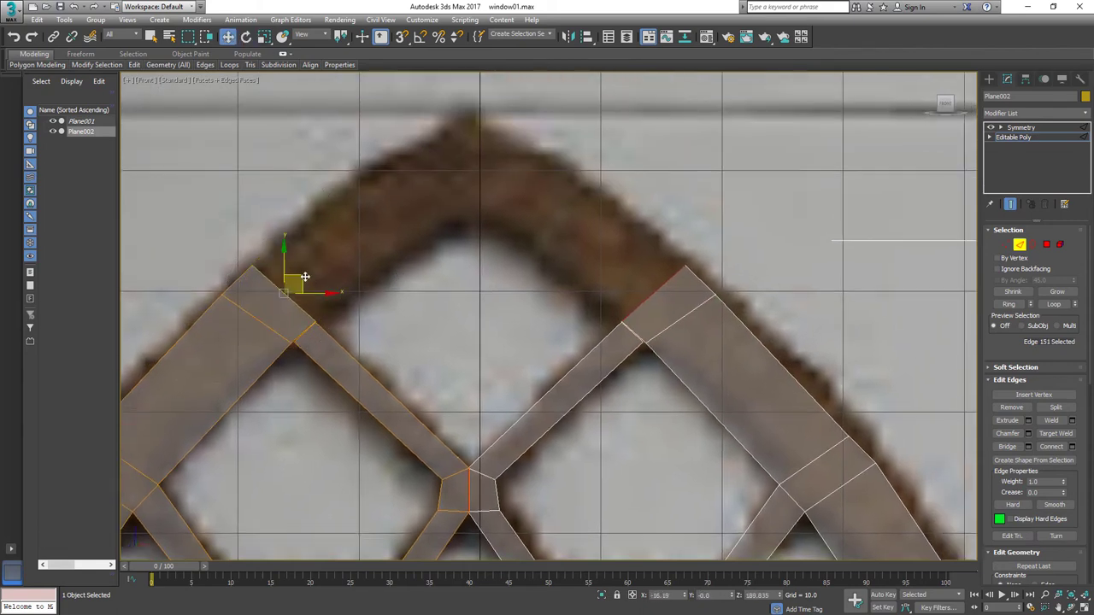
{"action": "mouse_move", "coordinate": [305, 277]}
{"action": "left_mouse_down", "text": "shift"}
{"action": "mouse_move", "coordinate": [457, 169]}
{"action": "mouse_move", "coordinate": [469, 118]}
{"action": "left_mouse_up", "text": "shift"}
Step: Target Weld the strip corners onto the arch apex point
{"action": "key", "text": "1"}
{"action": "left_click", "coordinate": [403, 161]}
{"action": "left_click", "coordinate": [528, 412]}
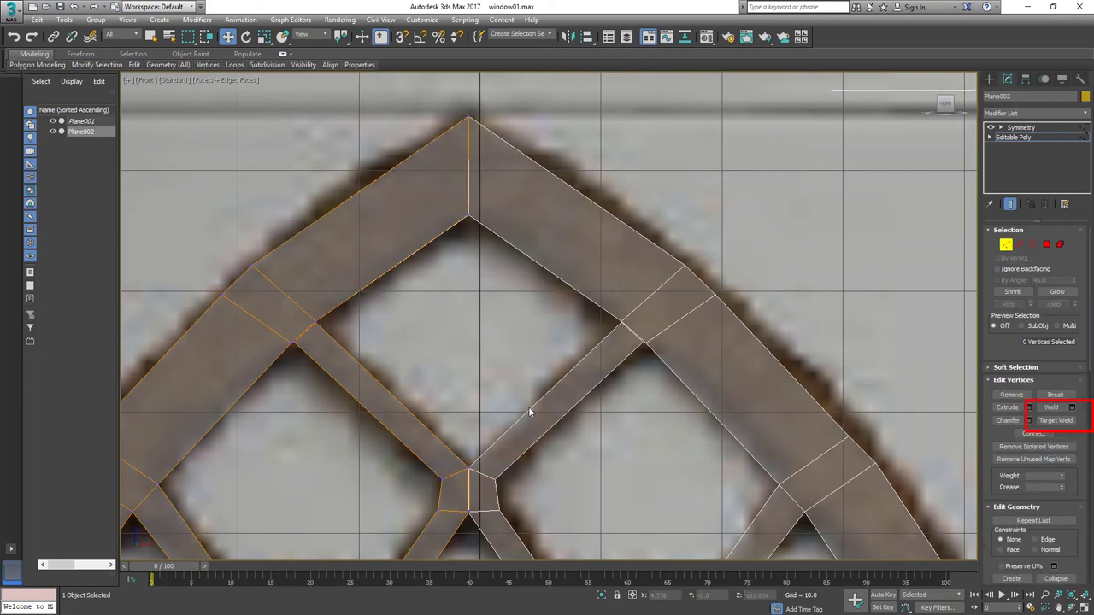
{"action": "scroll", "coordinate": [366, 301], "scroll_direction": "up", "scroll_amount": 5}
{"action": "left_click_drag", "start_coordinate": [306, 220], "coordinate": [370, 159]}
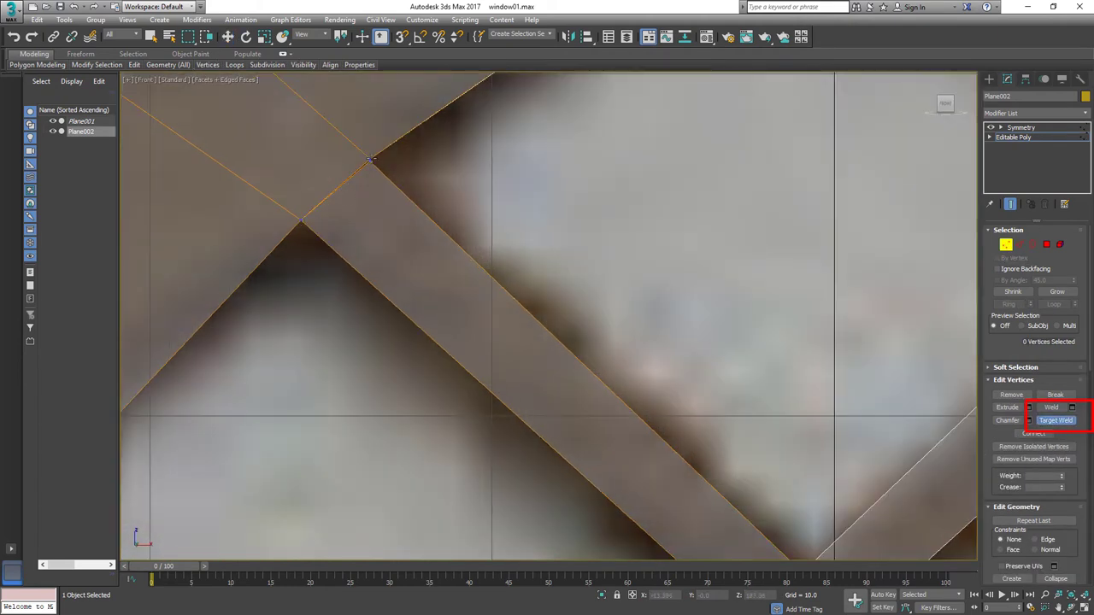
{"action": "key", "text": "w"}
{"action": "scroll", "coordinate": [422, 197], "scroll_direction": "down", "scroll_amount": 5}
{"action": "scroll", "coordinate": [462, 296], "scroll_direction": "up", "scroll_amount": 4}
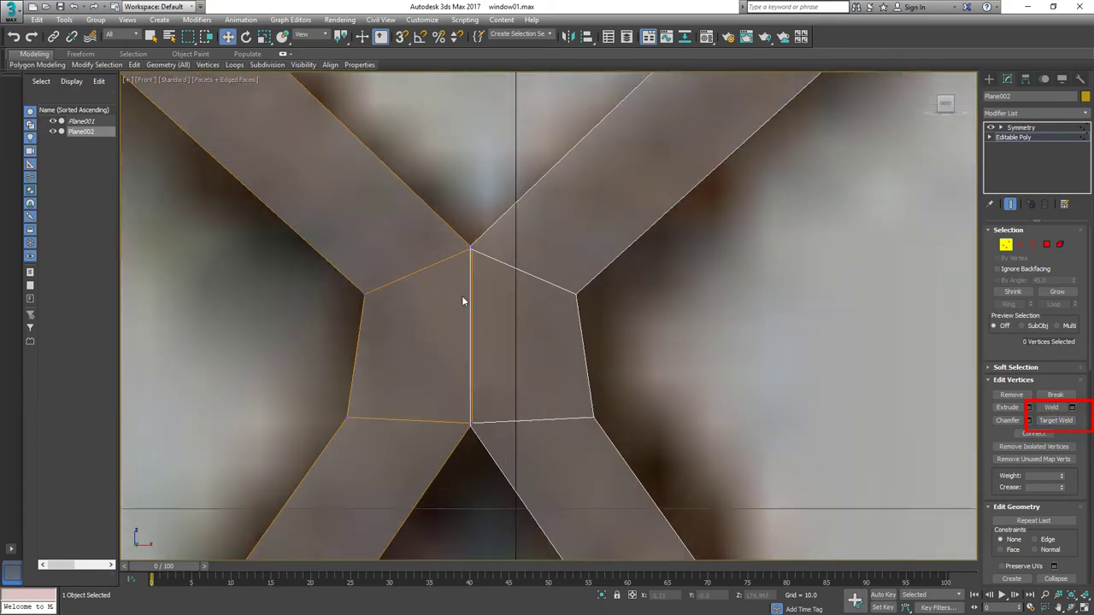
{"action": "scroll", "coordinate": [462, 295], "scroll_direction": "down", "scroll_amount": 6}
{"action": "scroll", "coordinate": [529, 386], "scroll_direction": "up", "scroll_amount": 1}
Step: Select two edges on the left strip, then return to the Symmetry modifier
{"action": "key", "text": "2"}
{"action": "left_click", "coordinate": [263, 332]}
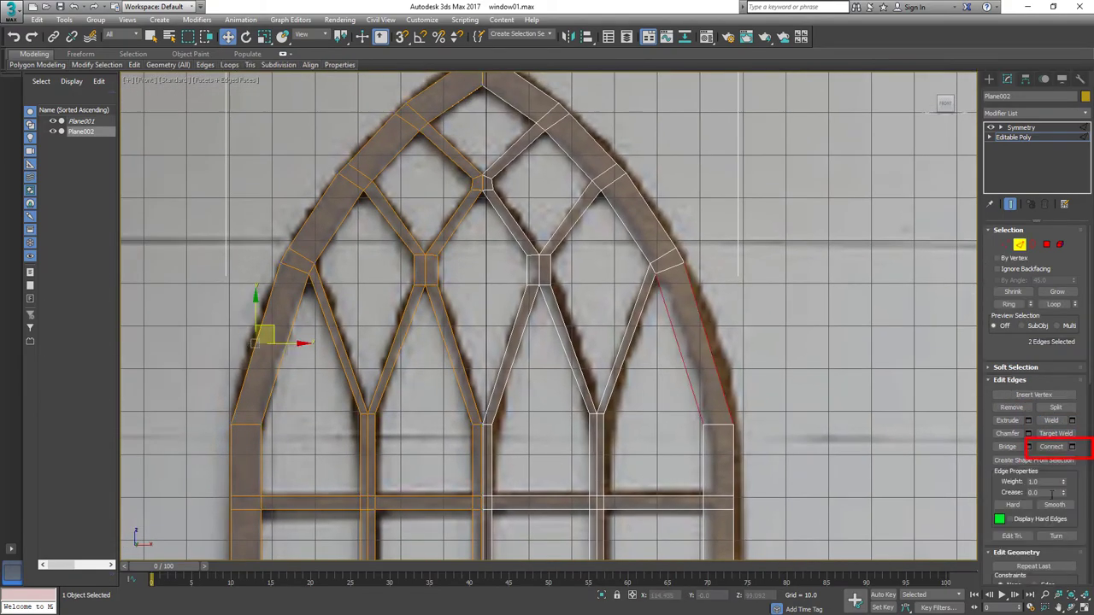
{"action": "scroll", "coordinate": [286, 335], "scroll_direction": "up", "scroll_amount": 2}
{"action": "scroll", "coordinate": [286, 335], "scroll_direction": "down", "scroll_amount": 4}
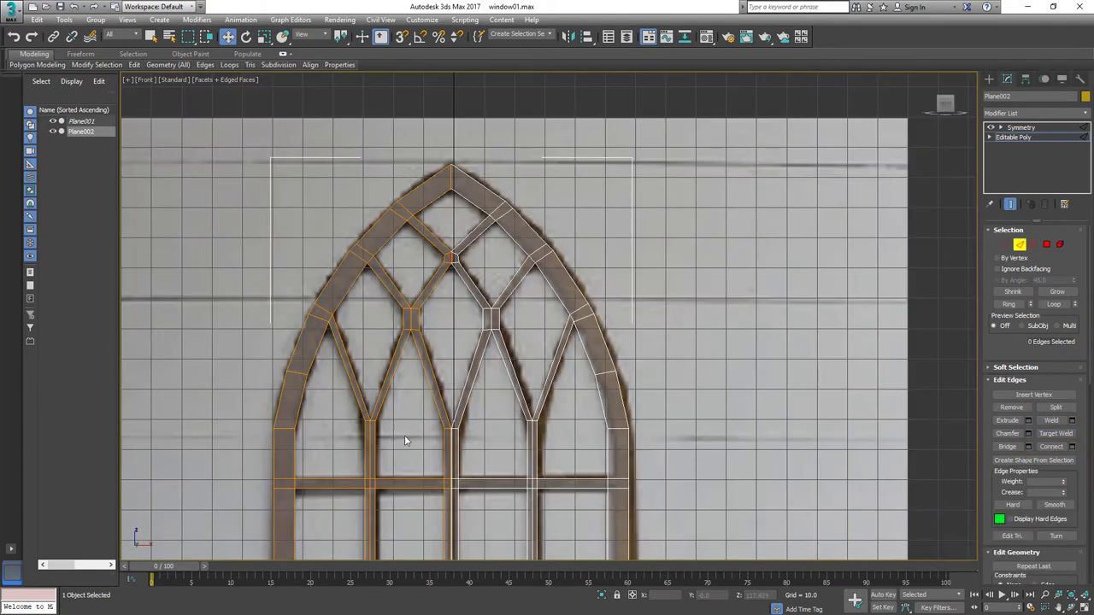
{"action": "scroll", "coordinate": [402, 439], "scroll_direction": "down", "scroll_amount": 2}
{"action": "left_click", "coordinate": [1020, 127]}
Step: Collapse the modifier stack and weld all vertices at threshold 0.433, reducing 180 to 165
{"action": "right_click", "coordinate": [1013, 131]}
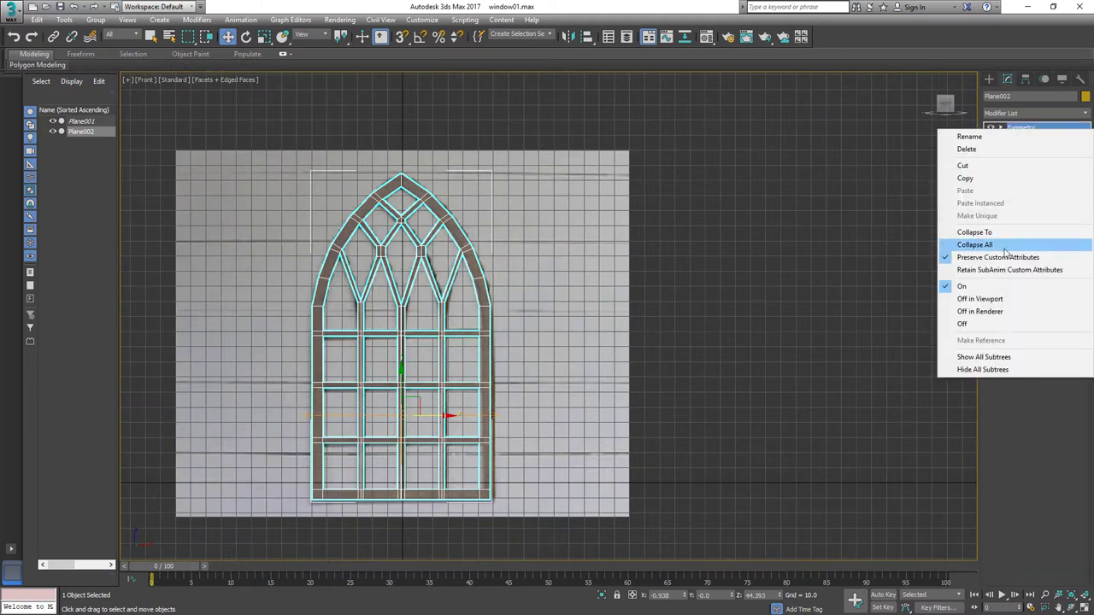
{"action": "left_click", "coordinate": [983, 217]}
{"action": "left_click", "coordinate": [595, 367]}
{"action": "key", "text": "1"}
{"action": "key", "text": "ctrl+a"}
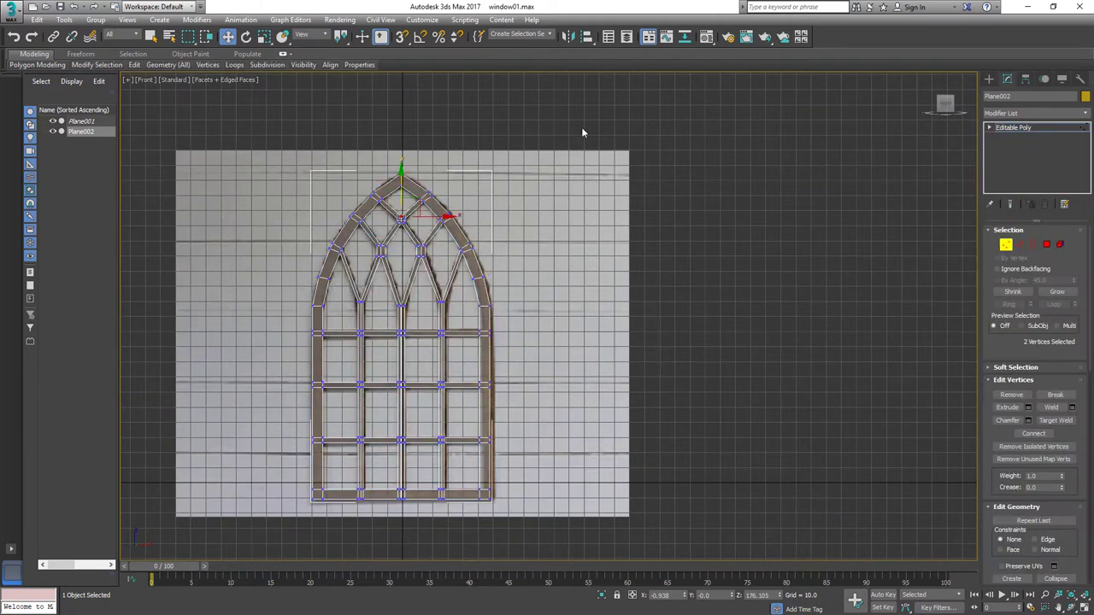
{"action": "scroll", "coordinate": [389, 342], "scroll_direction": "up", "scroll_amount": 3}
{"action": "scroll", "coordinate": [389, 342], "scroll_direction": "up", "scroll_amount": 2}
{"action": "left_click", "coordinate": [1071, 407]}
{"action": "left_click_drag", "start_coordinate": [557, 325], "coordinate": [557, 314]}
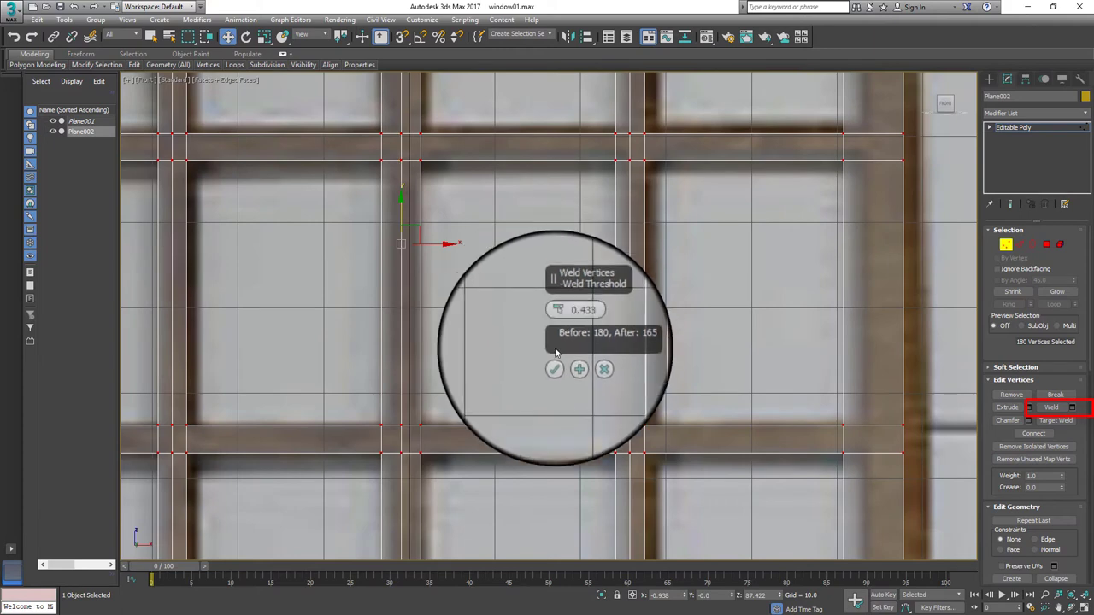
{"action": "left_click", "coordinate": [553, 382]}
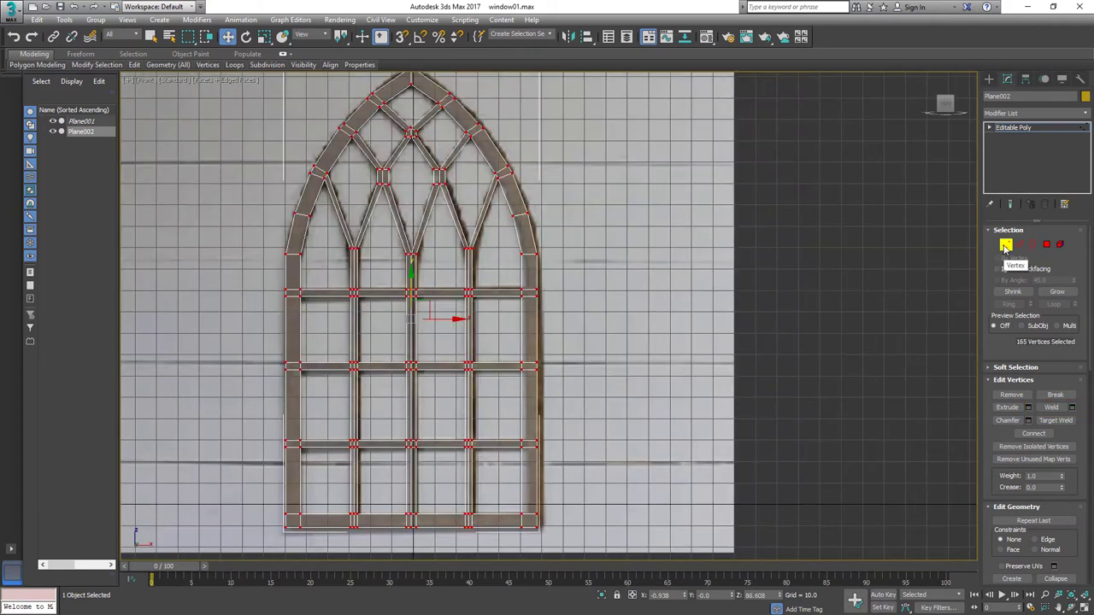
Step: Add a Shell modifier with inner amount 1.22 and orbit to view the solid frame
{"action": "left_click", "coordinate": [1006, 247]}
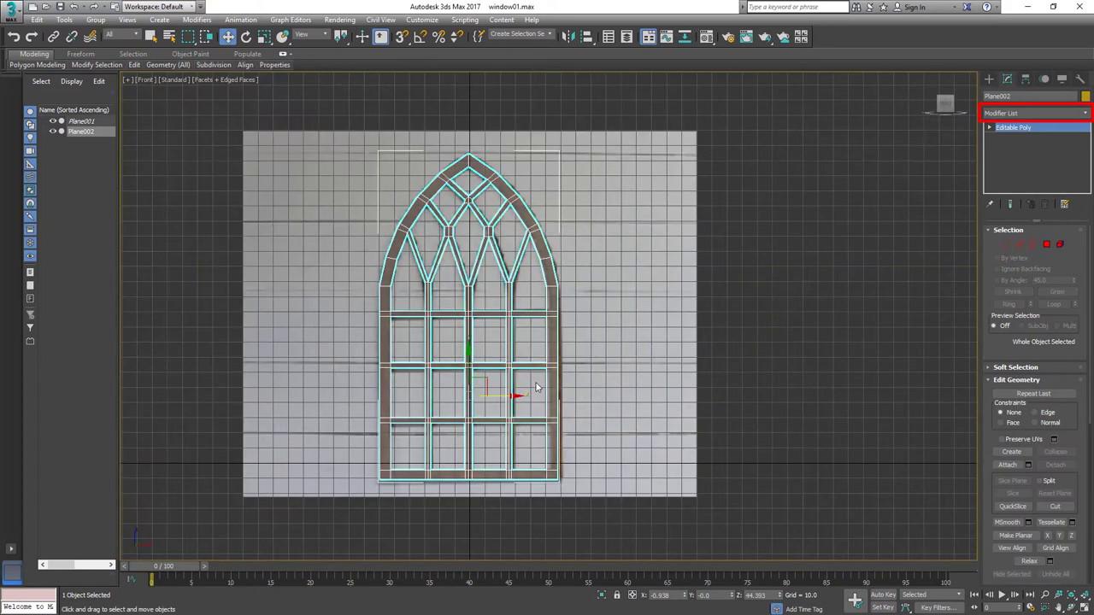
{"action": "left_click", "coordinate": [1035, 113]}
{"action": "scroll", "coordinate": [1025, 342], "scroll_direction": "down", "scroll_amount": 5}
{"action": "scroll", "coordinate": [1026, 351], "scroll_direction": "down", "scroll_amount": 5}
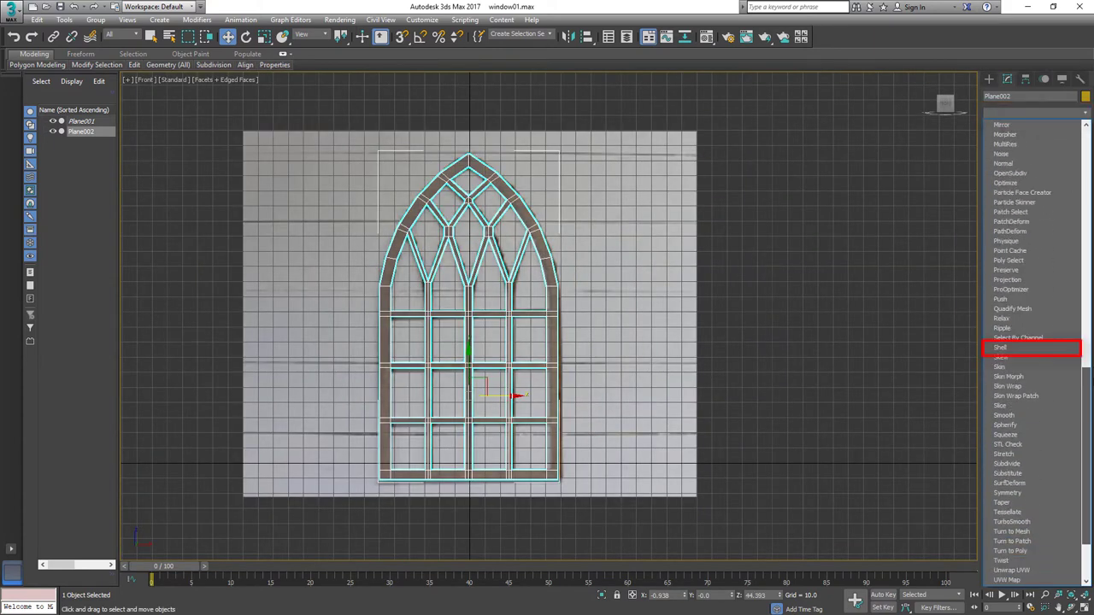
{"action": "left_click", "coordinate": [1024, 348]}
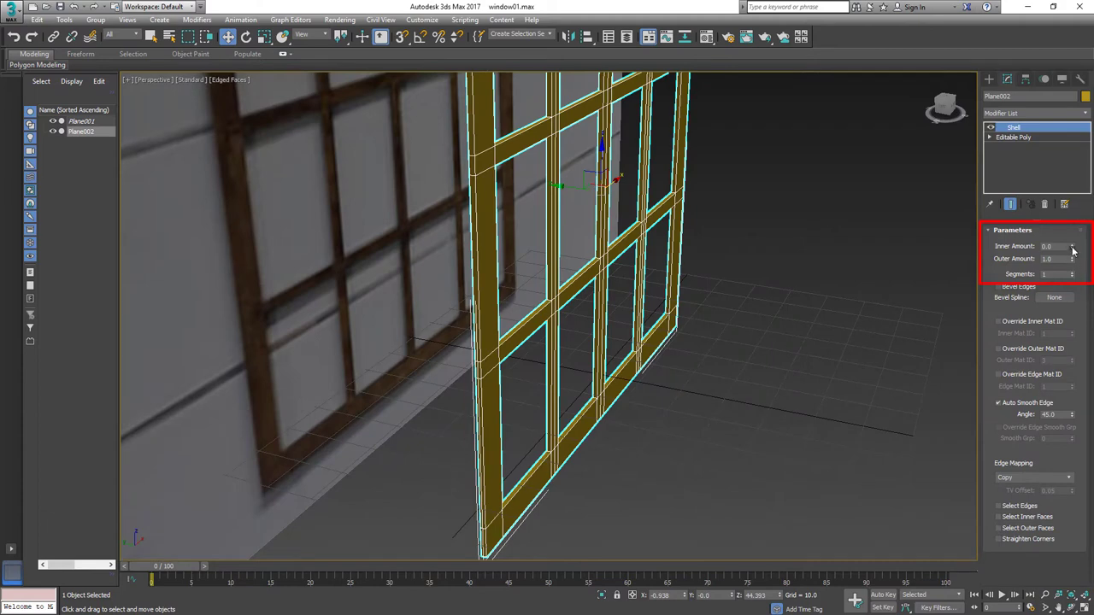
{"action": "mouse_move", "coordinate": [1072, 250]}
{"action": "left_mouse_down"}
{"action": "mouse_move", "coordinate": [1056, 155]}
{"action": "mouse_move", "coordinate": [1060, 178]}
{"action": "left_mouse_up"}
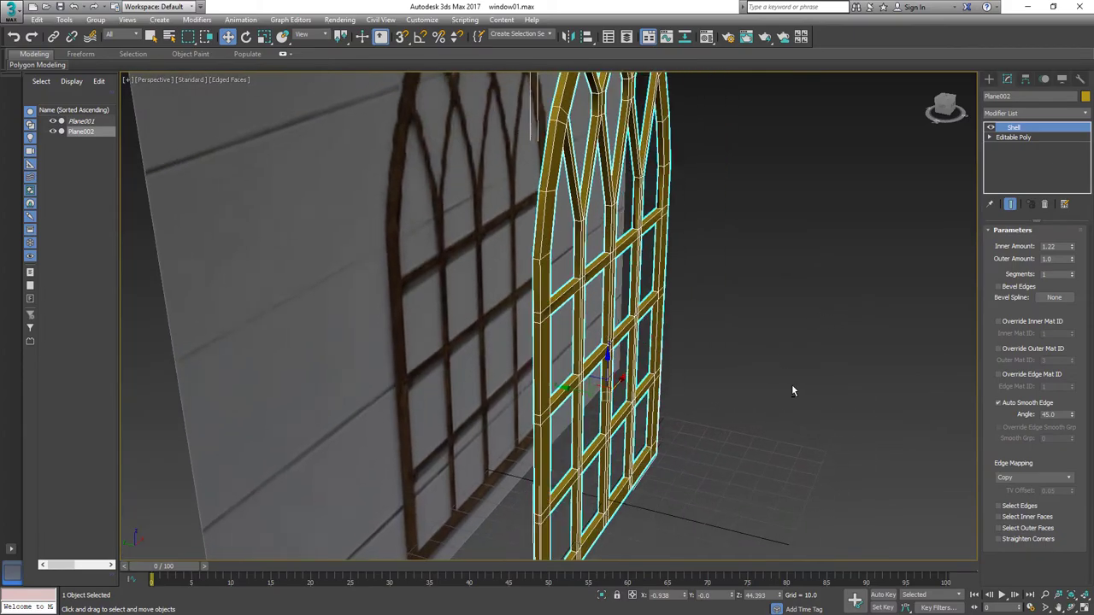
{"action": "mouse_move", "coordinate": [791, 391]}
{"action": "middle_mouse_down", "text": "alt"}
{"action": "mouse_move", "coordinate": [687, 332]}
{"action": "mouse_move", "coordinate": [712, 369]}
{"action": "mouse_move", "coordinate": [767, 299]}
{"action": "middle_mouse_up", "text": "alt"}
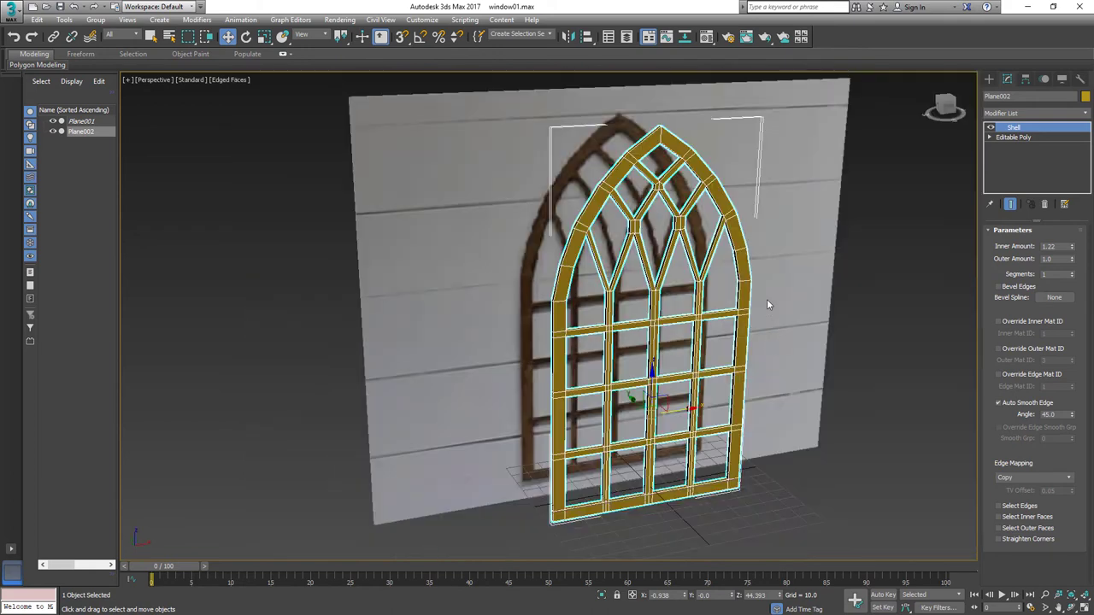
Step: Collapse the modifier stack to the Shell and convert the frame to Editable Poly
{"action": "right_click", "coordinate": [1007, 128]}
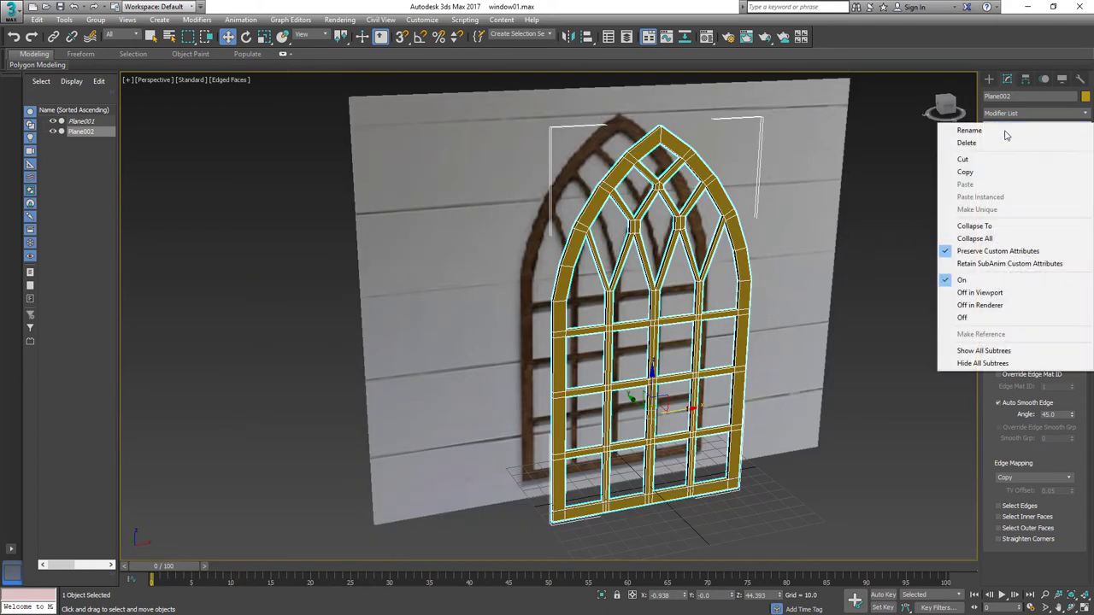
{"action": "left_click", "coordinate": [991, 225]}
{"action": "left_click", "coordinate": [606, 360]}
{"action": "right_click", "coordinate": [648, 293]}
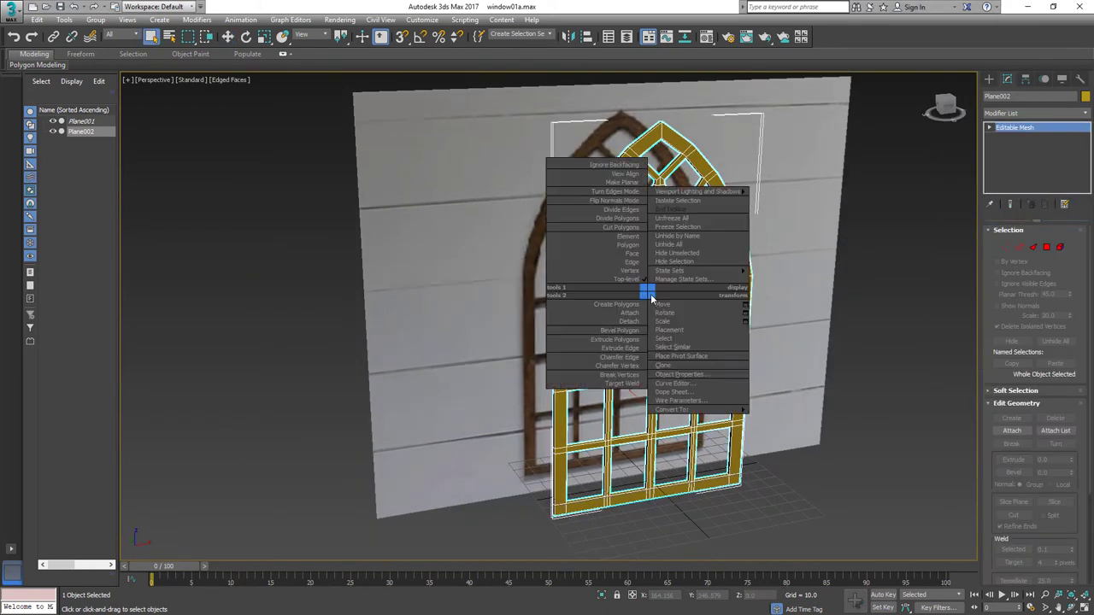
{"action": "mouse_move", "coordinate": [671, 410]}
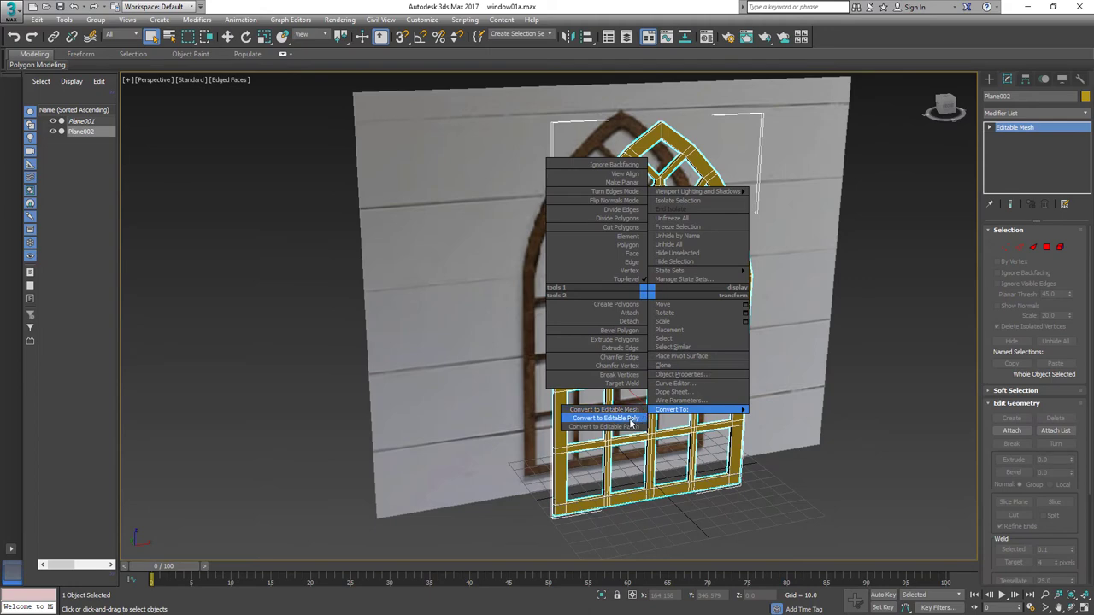
{"action": "left_click", "coordinate": [630, 422]}
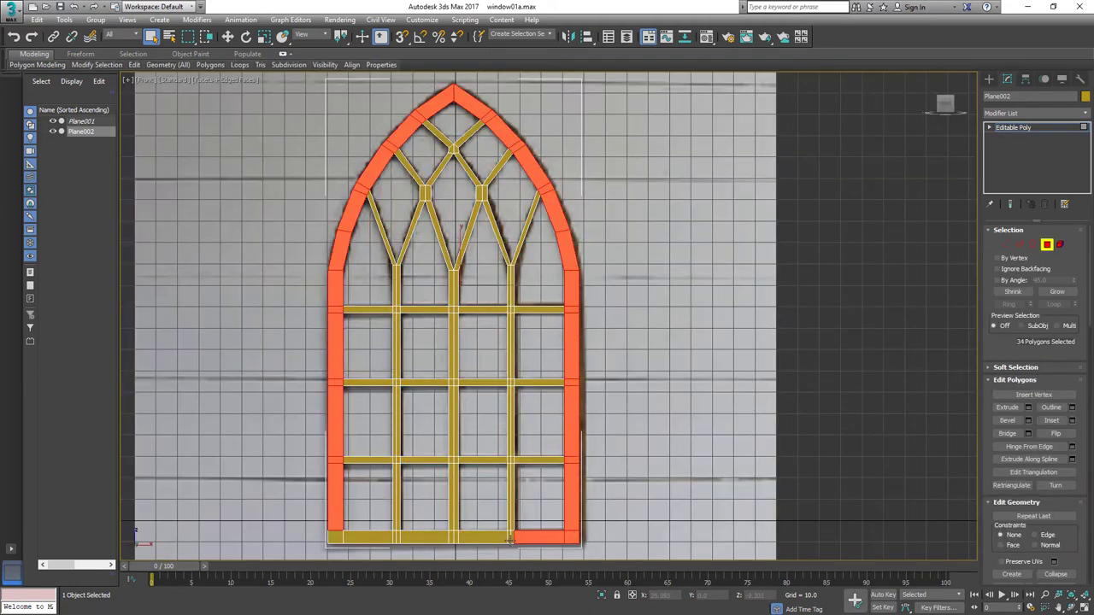
Step: Inset the outer rim polygons, then bevel them with height 2.278 and outline -1.552
{"action": "left_click", "coordinate": [1072, 421]}
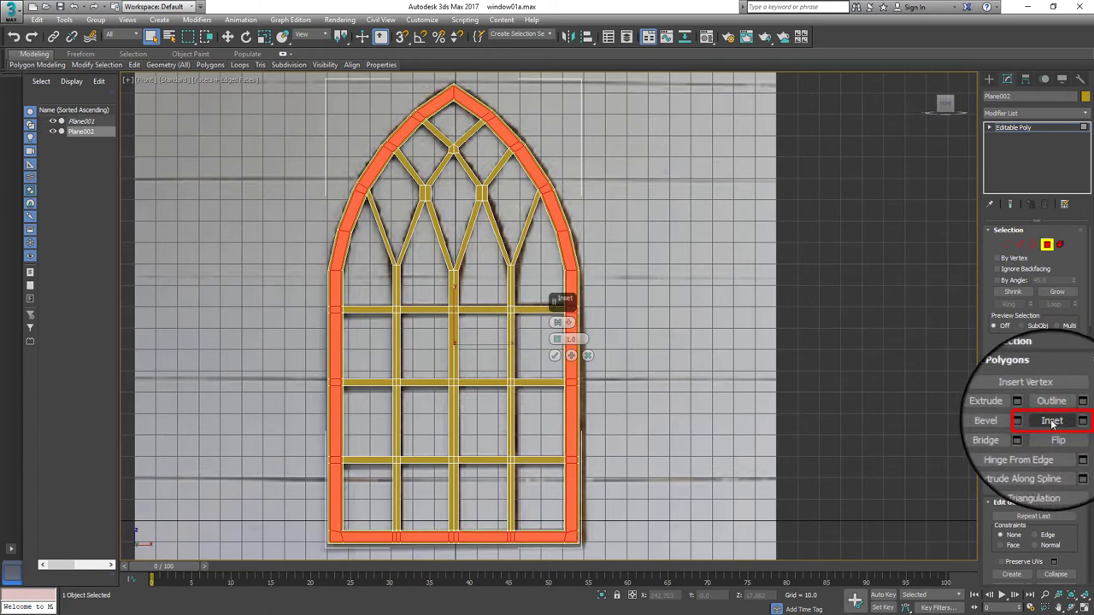
{"action": "left_click", "coordinate": [554, 354]}
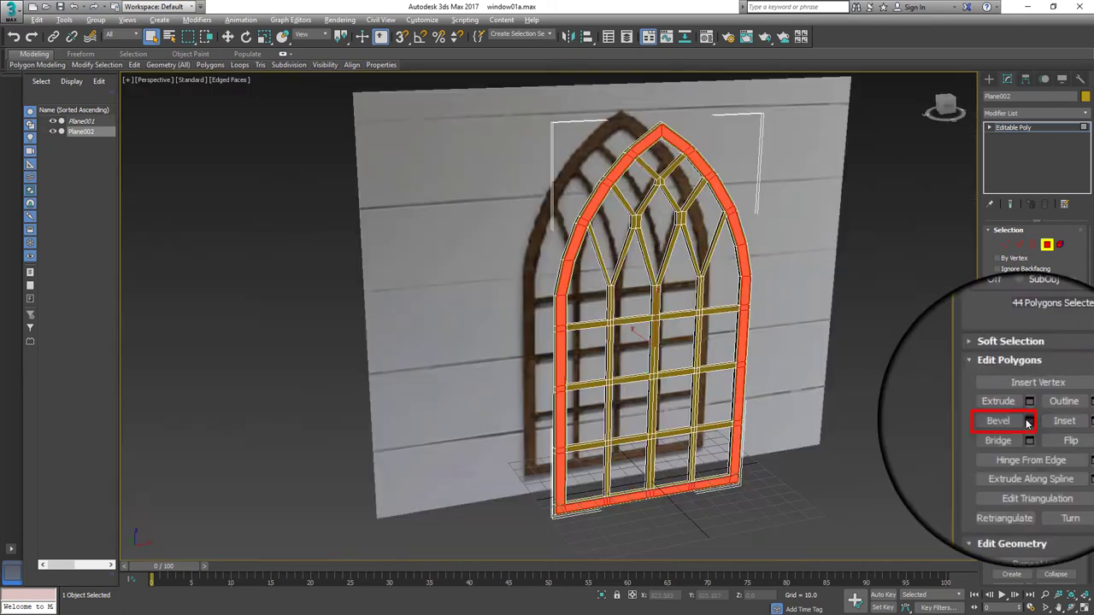
{"action": "left_click", "coordinate": [1029, 422]}
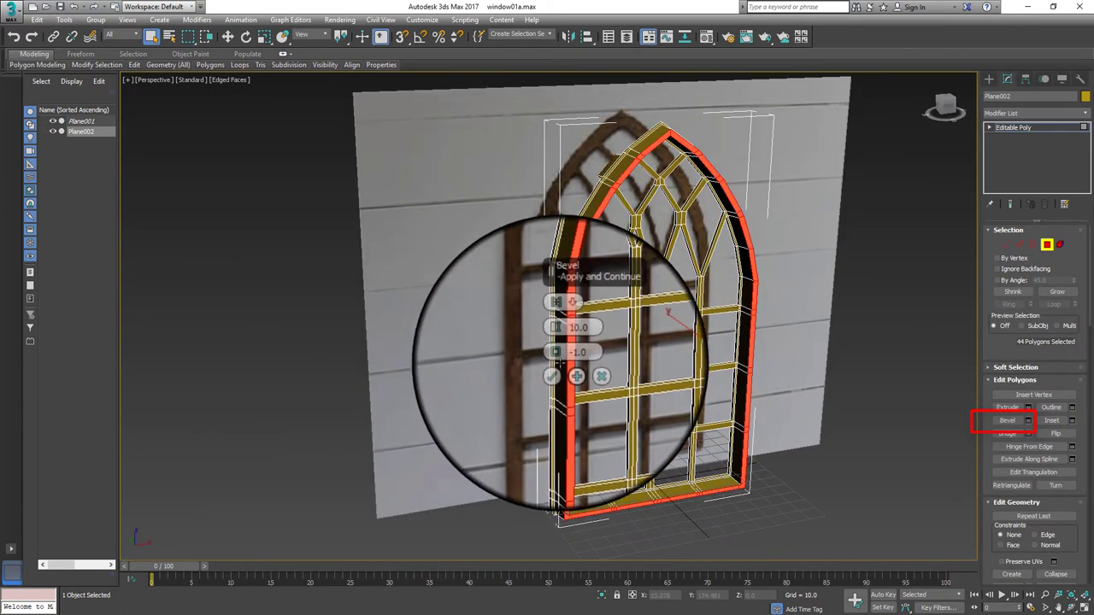
{"action": "mouse_move", "coordinate": [559, 332]}
{"action": "left_mouse_down"}
{"action": "mouse_move", "coordinate": [590, 363]}
{"action": "mouse_move", "coordinate": [541, 344]}
{"action": "left_mouse_up"}
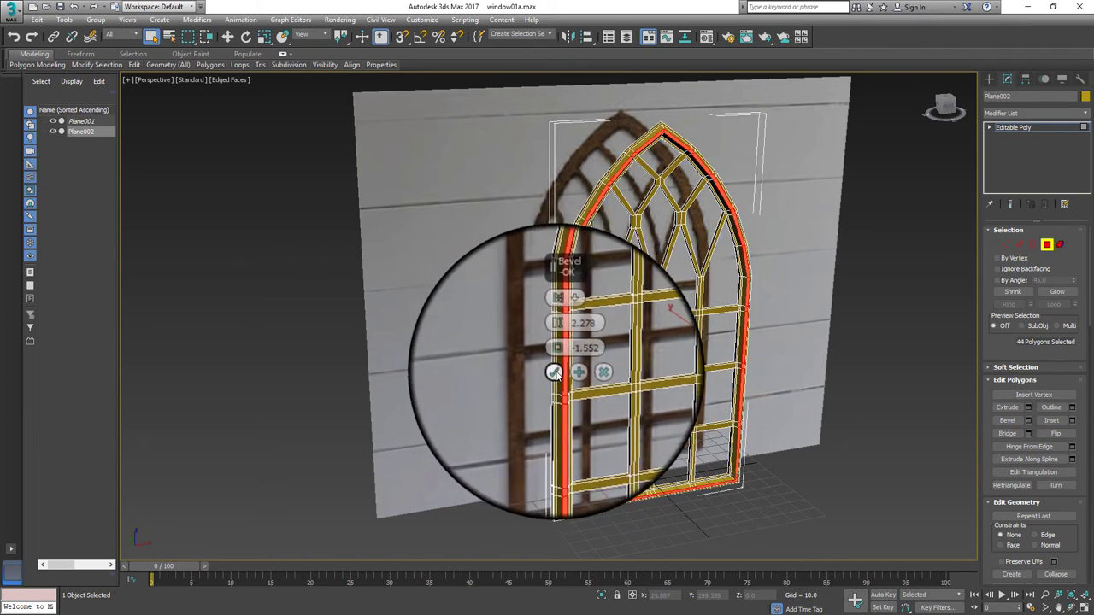
{"action": "left_click", "coordinate": [553, 386]}
{"action": "left_click", "coordinate": [673, 387]}
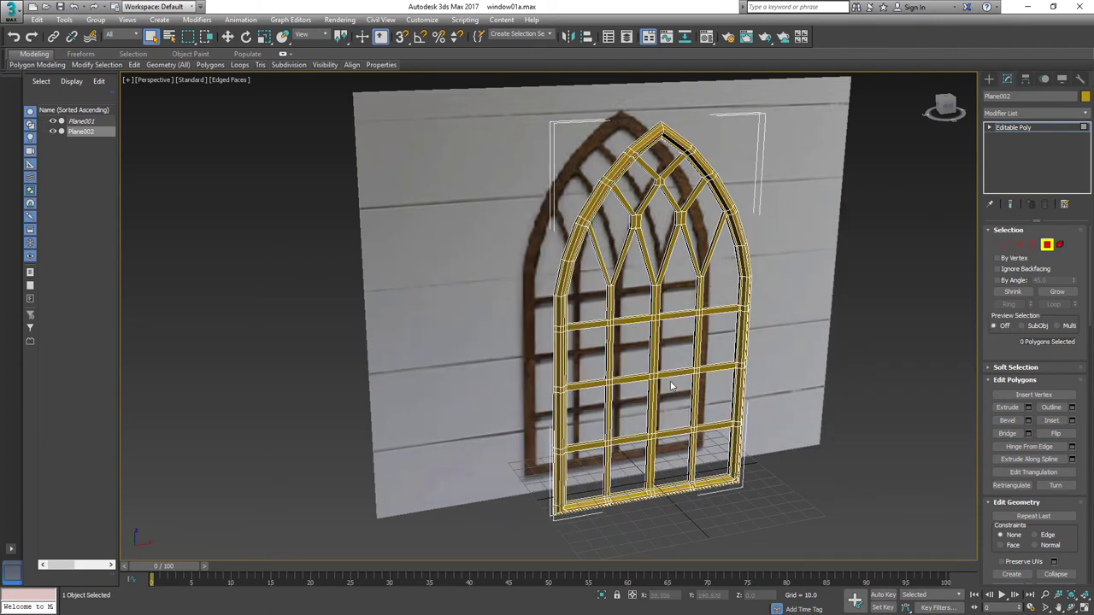
{"action": "scroll", "coordinate": [691, 384], "scroll_direction": "up", "scroll_amount": 3}
{"action": "mouse_move", "coordinate": [692, 384]}
{"action": "middle_mouse_down", "text": "alt"}
{"action": "mouse_move", "coordinate": [703, 315]}
{"action": "mouse_move", "coordinate": [737, 396]}
{"action": "middle_mouse_up", "text": "alt"}
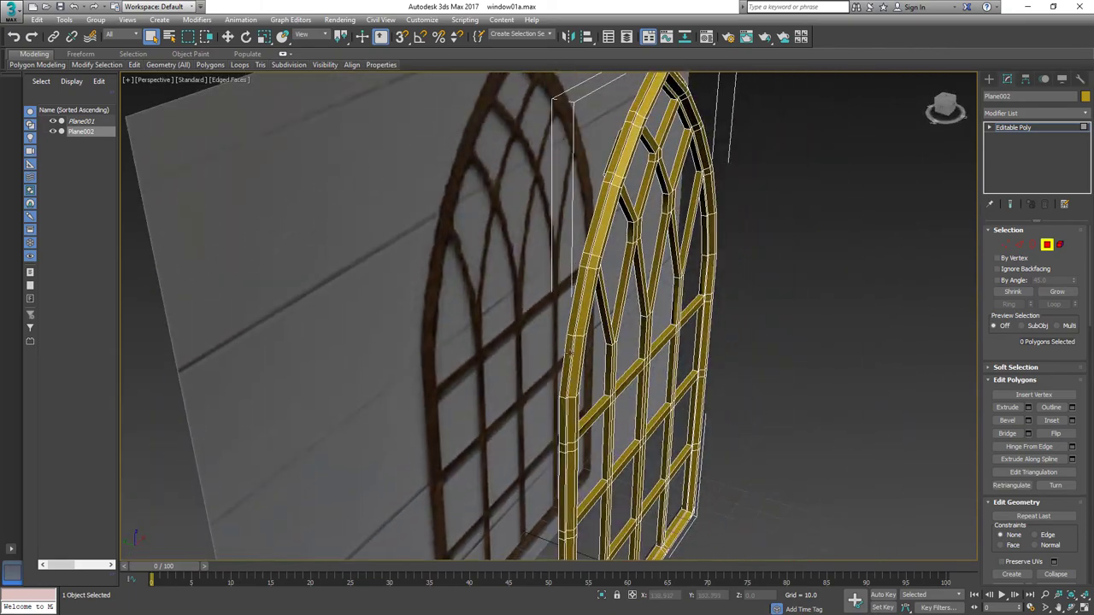
Step: Select the outer rim polygons all around and extrude them by a tiny height
{"action": "left_click", "coordinate": [577, 316], "text": "shift"}
{"action": "middle_click_drag", "start_coordinate": [577, 316], "coordinate": [650, 325], "text": "alt"}
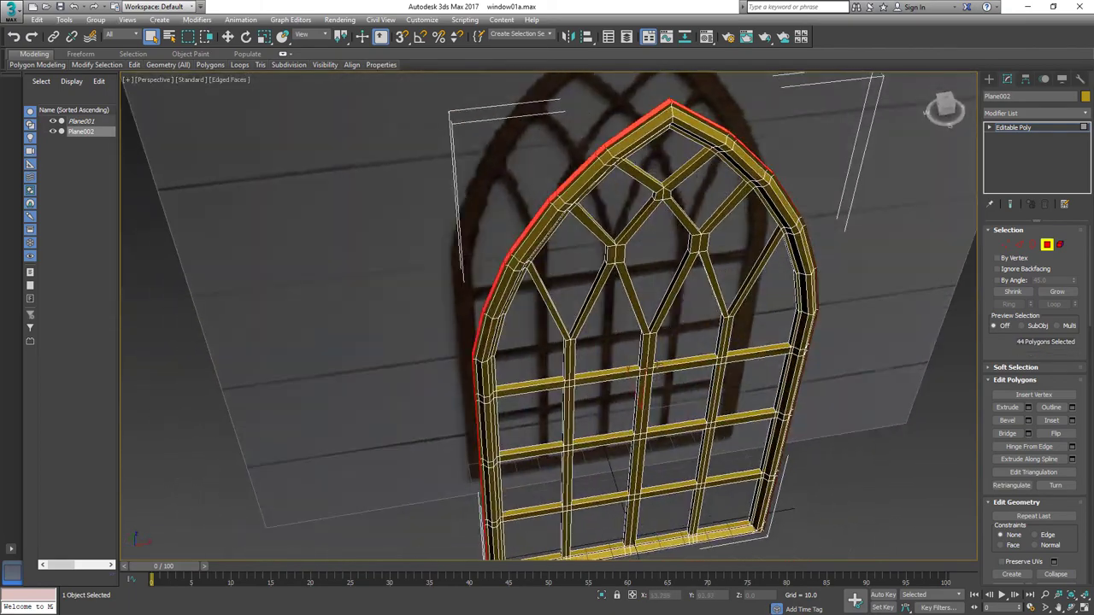
{"action": "left_click", "coordinate": [1028, 407]}
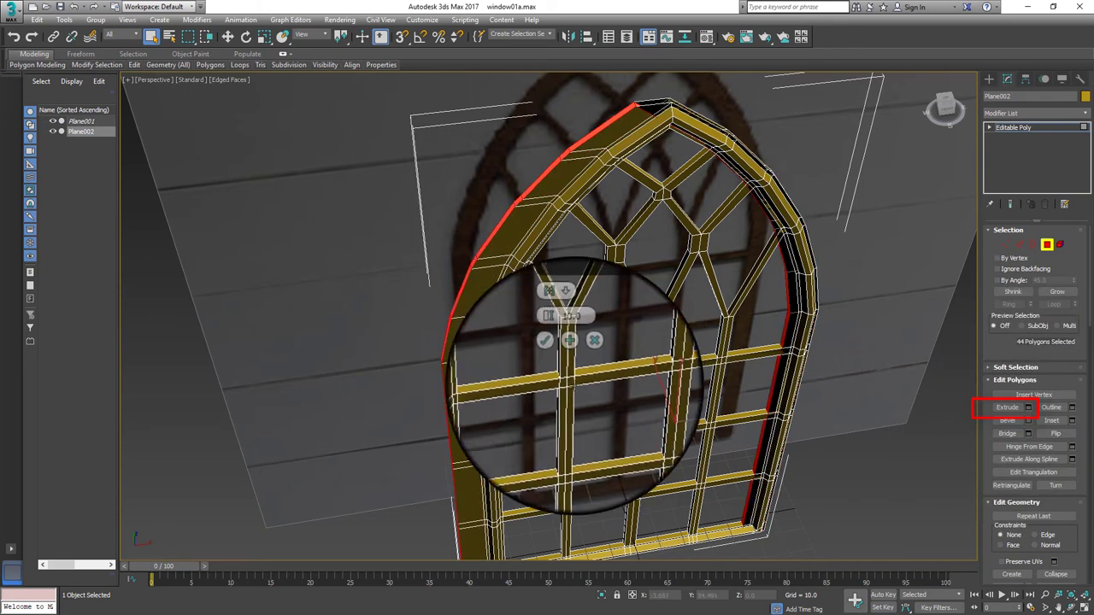
{"action": "left_click", "coordinate": [552, 357]}
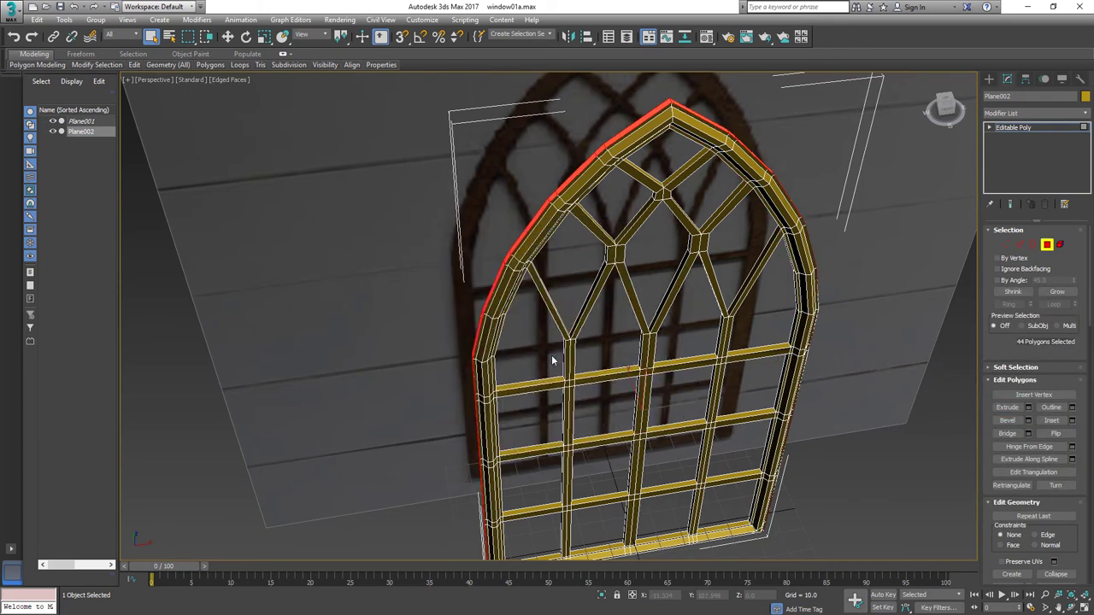
Step: Scale the extruded rim polygons outward uniformly to widen the frame
{"action": "left_click", "coordinate": [264, 37]}
{"action": "middle_click_drag", "start_coordinate": [640, 459], "coordinate": [653, 455], "text": "alt"}
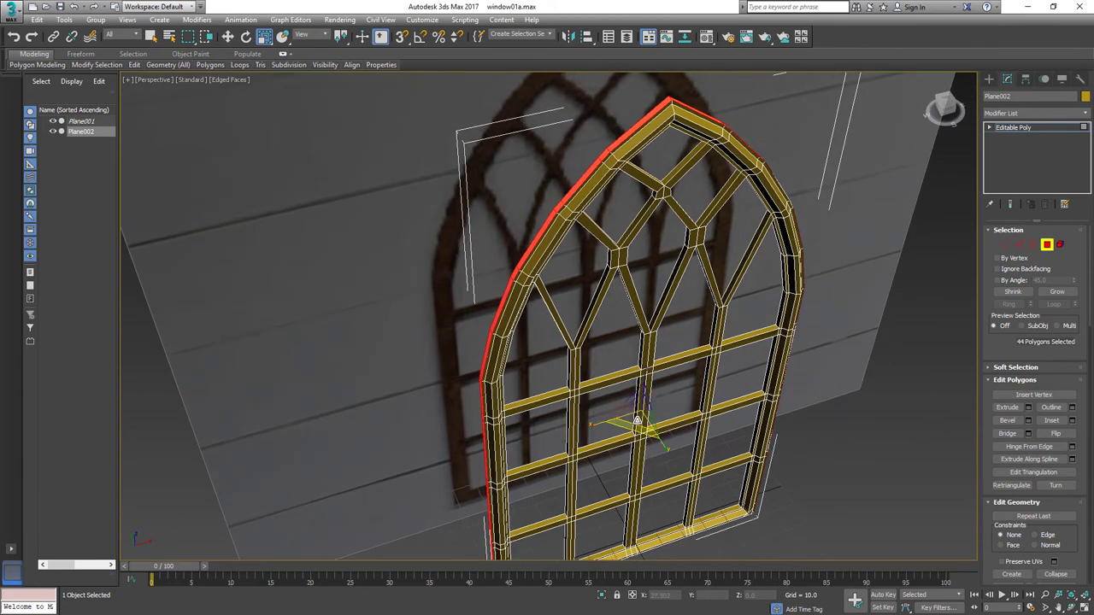
{"action": "left_click_drag", "start_coordinate": [642, 411], "coordinate": [642, 404]}
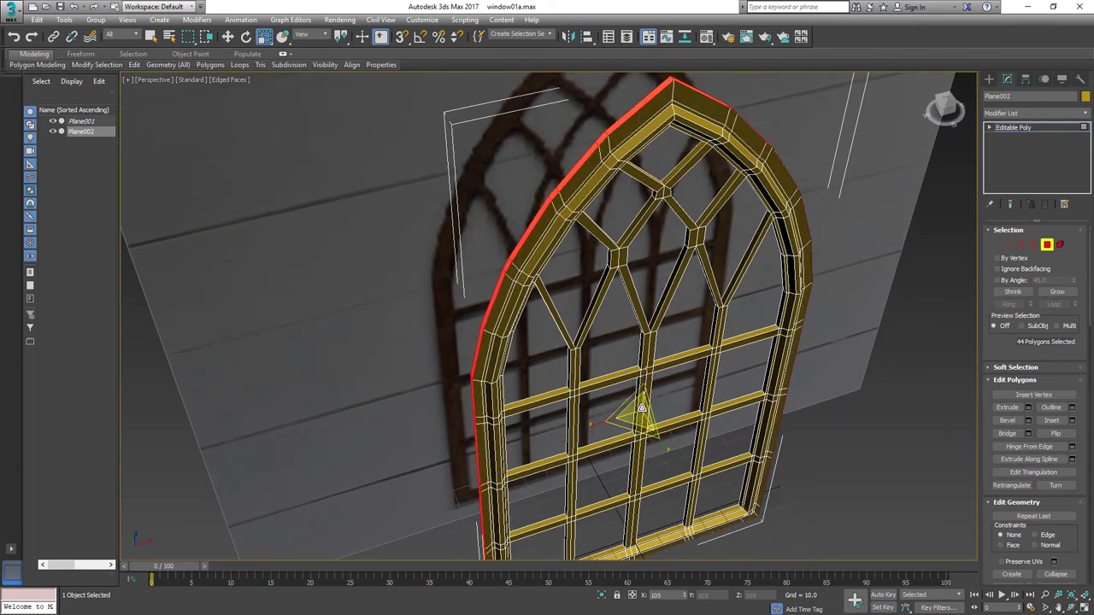
Step: In the front view, trace the arched opening with a Line shape and close the spline
{"action": "key", "text": "f"}
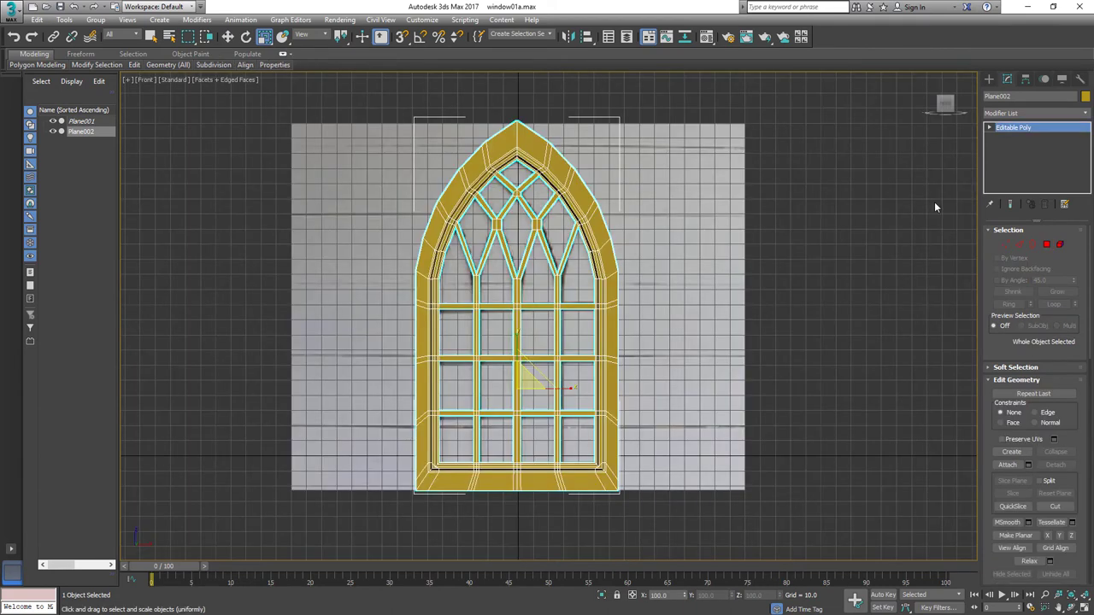
{"action": "left_click", "coordinate": [988, 80]}
{"action": "left_click", "coordinate": [1004, 96]}
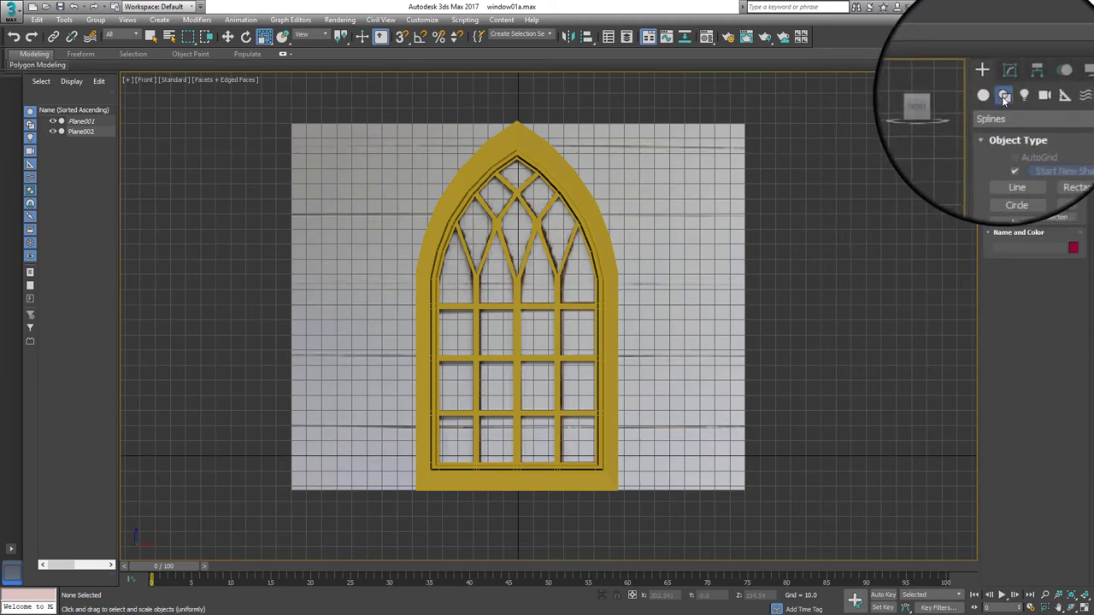
{"action": "left_click", "coordinate": [1012, 157]}
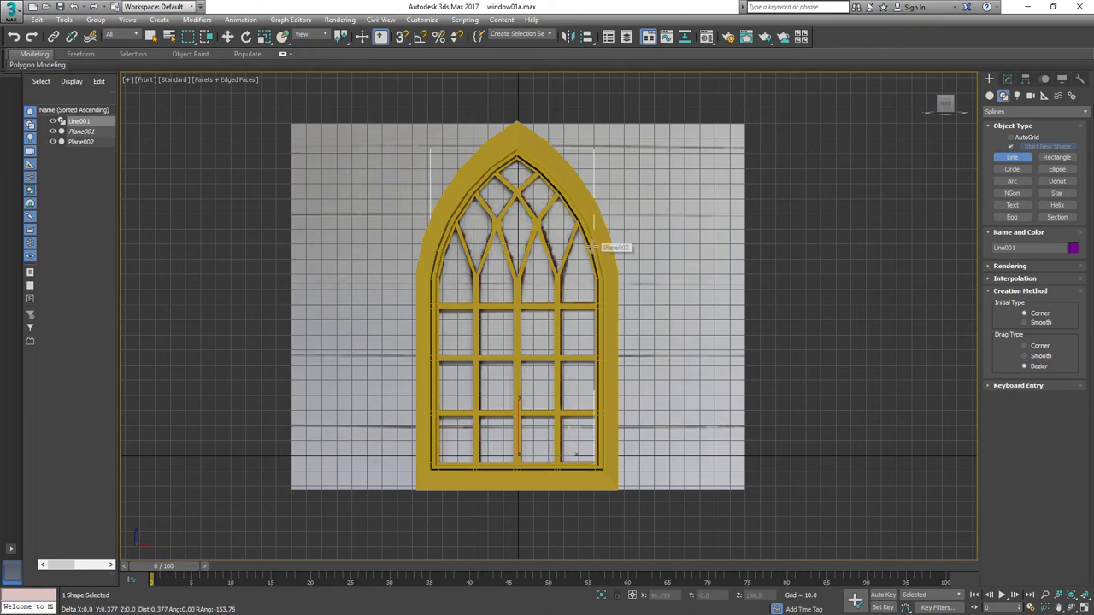
{"action": "left_click", "coordinate": [434, 468]}
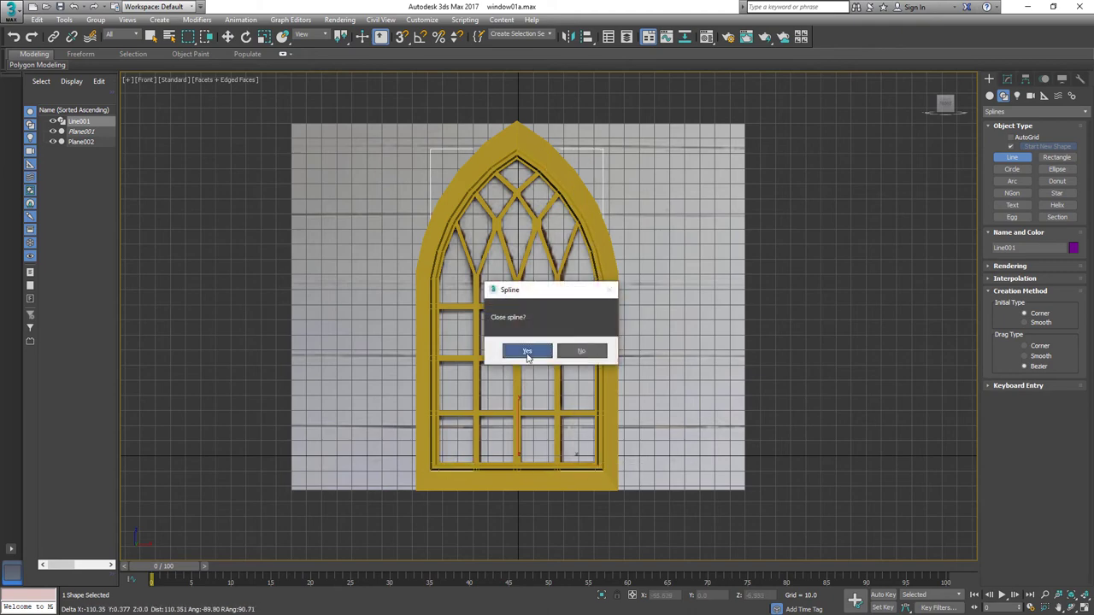
{"action": "left_click", "coordinate": [524, 357]}
Step: Convert the outline to an Editable Poly pane and move it into the window frame
{"action": "key", "text": "shift+z"}
{"action": "key", "text": "w"}
{"action": "mouse_move", "coordinate": [601, 282]}
{"action": "middle_mouse_down", "text": "alt"}
{"action": "mouse_move", "coordinate": [735, 313]}
{"action": "mouse_move", "coordinate": [727, 305]}
{"action": "middle_mouse_up", "text": "alt"}
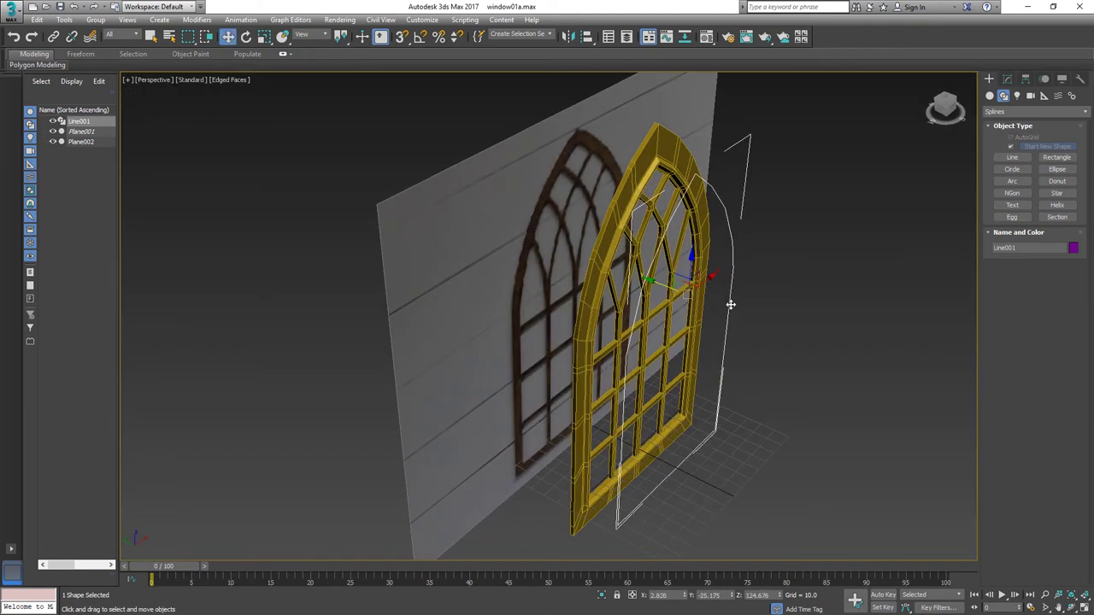
{"action": "right_click", "coordinate": [729, 306]}
{"action": "mouse_move", "coordinate": [771, 410]}
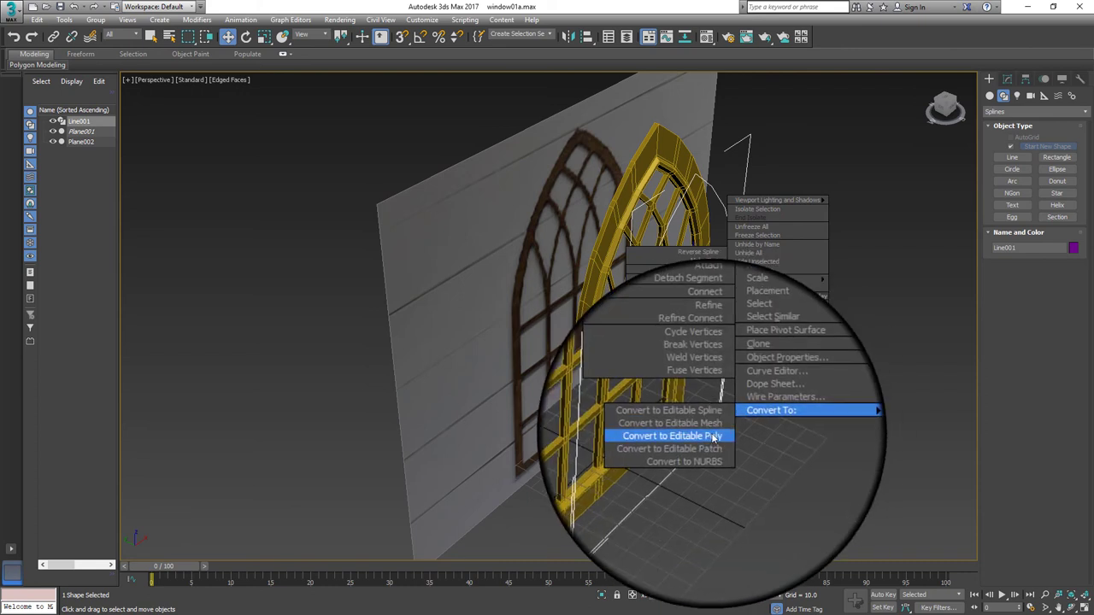
{"action": "left_click", "coordinate": [715, 437]}
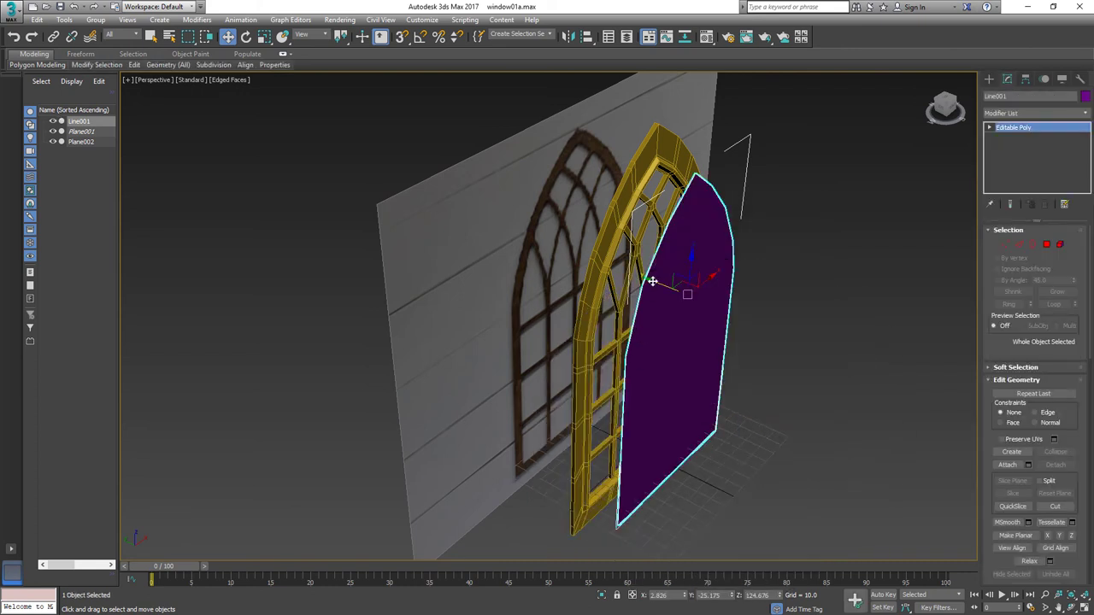
{"action": "left_click_drag", "start_coordinate": [650, 282], "coordinate": [614, 270]}
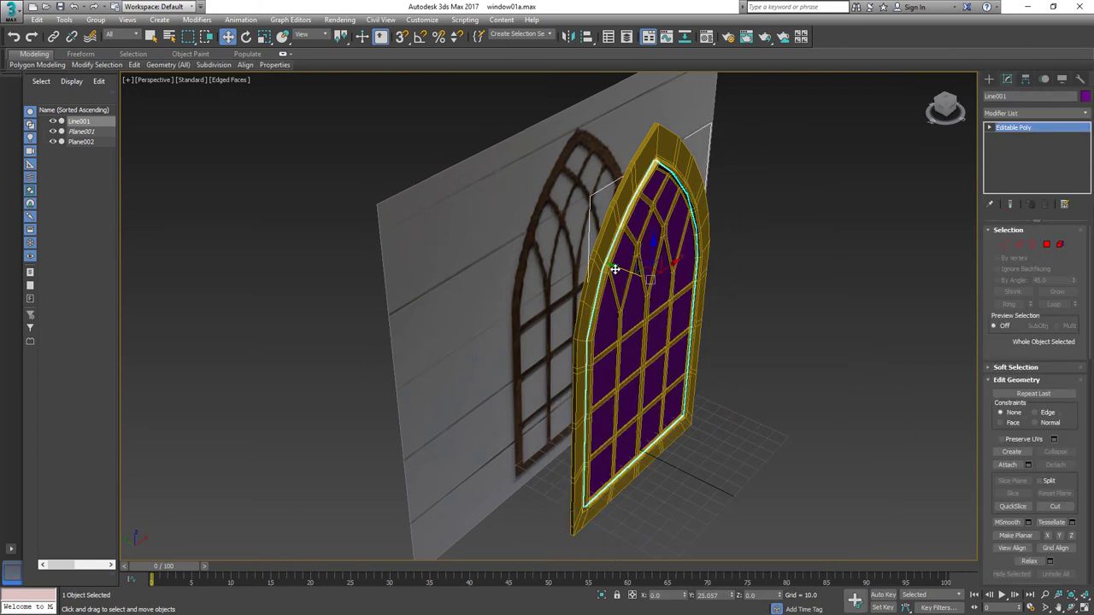
Step: Make the purple pane see-through with Alt+X
{"action": "left_click", "coordinate": [726, 353]}
{"action": "mouse_move", "coordinate": [726, 353]}
{"action": "middle_mouse_down", "text": "alt"}
{"action": "mouse_move", "coordinate": [772, 384]}
{"action": "mouse_move", "coordinate": [682, 354]}
{"action": "mouse_move", "coordinate": [745, 360]}
{"action": "mouse_move", "coordinate": [718, 358]}
{"action": "mouse_move", "coordinate": [795, 395]}
{"action": "mouse_move", "coordinate": [732, 411]}
{"action": "mouse_move", "coordinate": [664, 376]}
{"action": "mouse_move", "coordinate": [667, 356]}
{"action": "mouse_move", "coordinate": [718, 389]}
{"action": "mouse_move", "coordinate": [668, 382]}
{"action": "mouse_move", "coordinate": [723, 391]}
{"action": "middle_mouse_up", "text": "alt"}
{"action": "left_click", "coordinate": [589, 339]}
{"action": "key", "text": "alt+x"}
{"action": "left_click", "coordinate": [716, 356]}
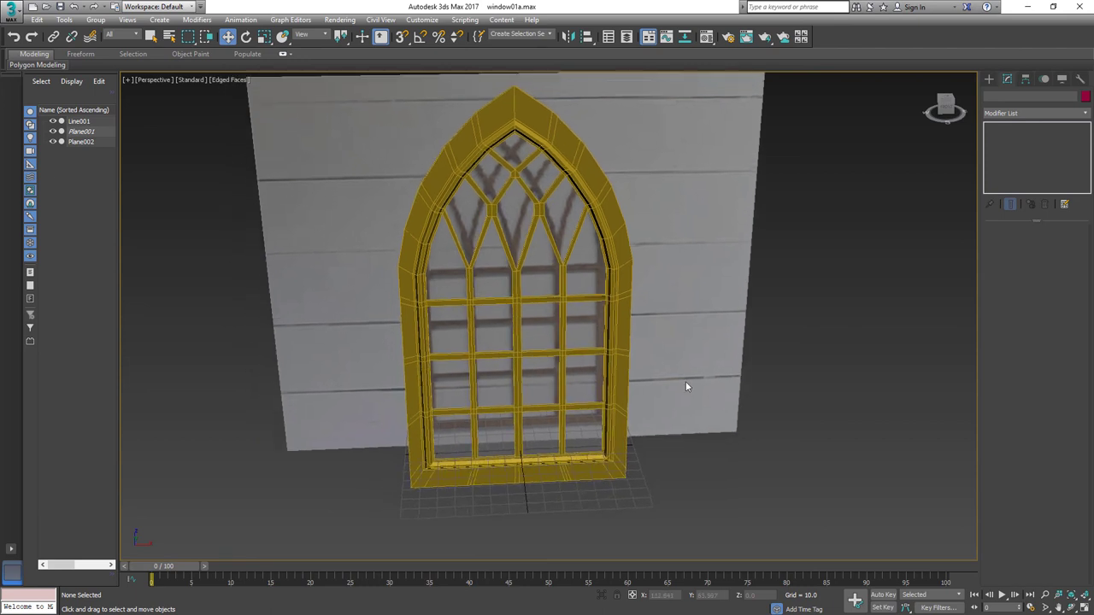
Step: Change Plane002's object colour from yellow to grey
{"action": "left_click", "coordinate": [621, 373]}
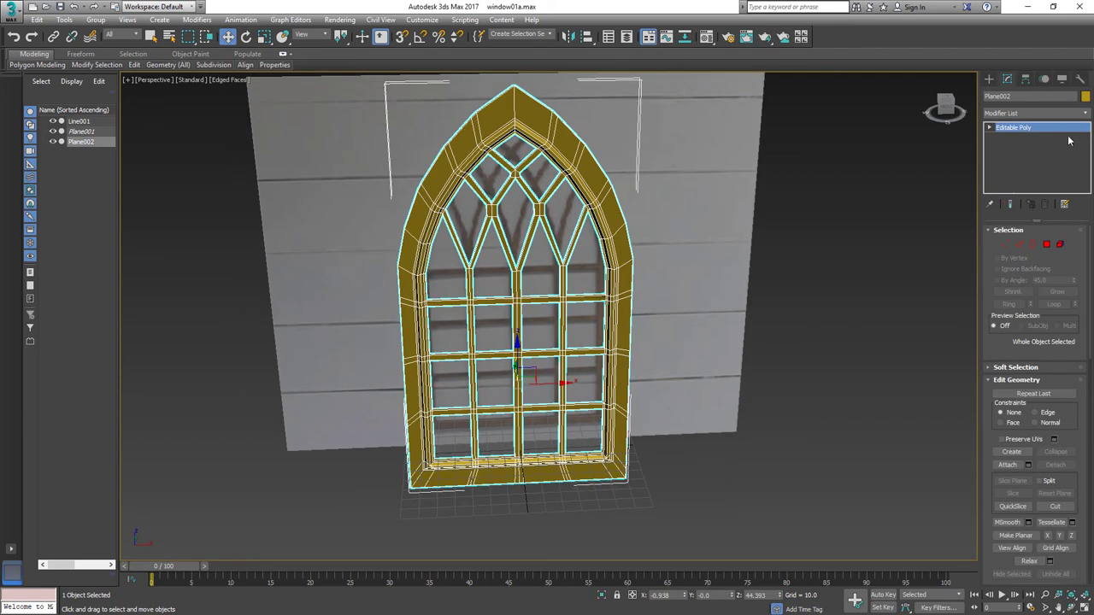
{"action": "left_click", "coordinate": [1085, 99]}
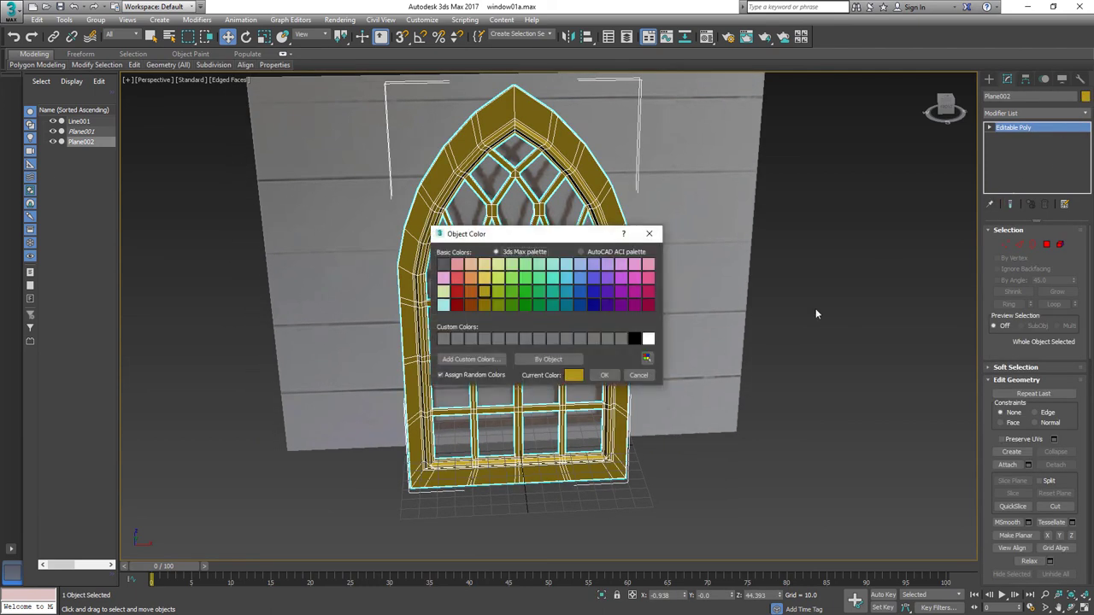
{"action": "left_click", "coordinate": [605, 376]}
{"action": "left_click", "coordinate": [782, 364]}
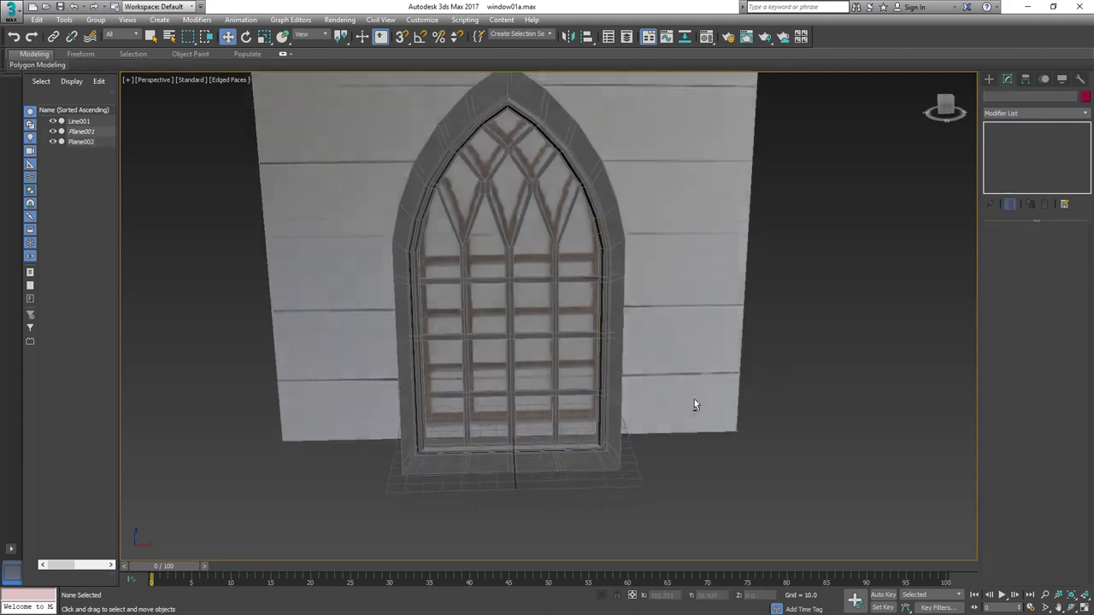
{"action": "mouse_move", "coordinate": [694, 399]}
{"action": "middle_mouse_down"}
{"action": "mouse_move", "coordinate": [699, 388]}
{"action": "mouse_move", "coordinate": [736, 390]}
{"action": "mouse_move", "coordinate": [686, 409]}
{"action": "mouse_move", "coordinate": [655, 394]}
{"action": "mouse_move", "coordinate": [718, 391]}
{"action": "mouse_move", "coordinate": [714, 402]}
{"action": "mouse_move", "coordinate": [694, 401]}
{"action": "middle_mouse_up"}
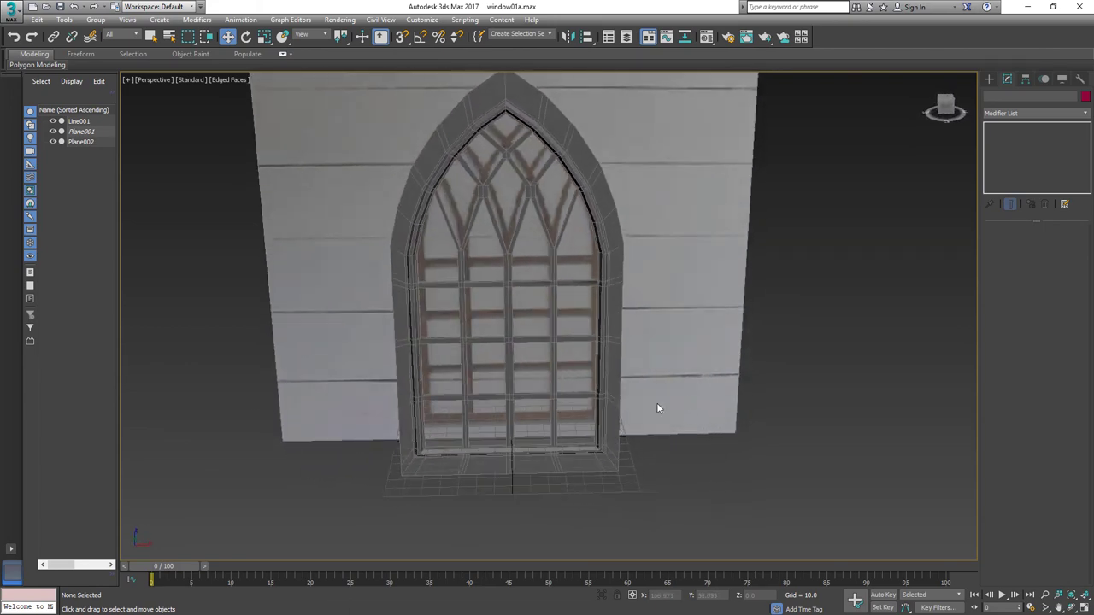